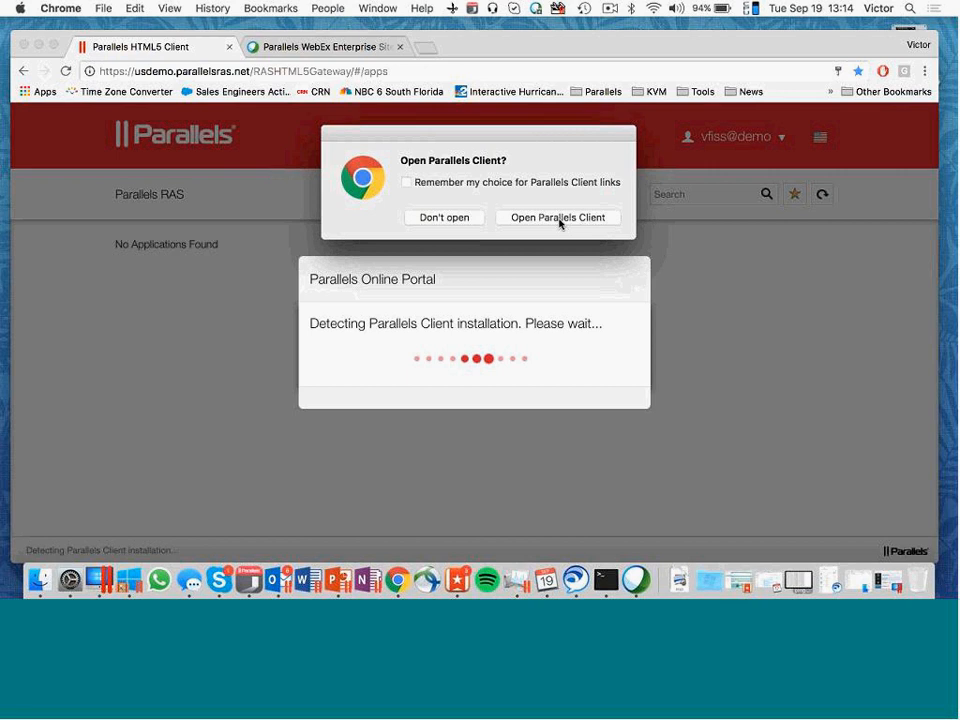
- Launch the published Parallels RAS Console in the Parallels Client
click(558, 217)
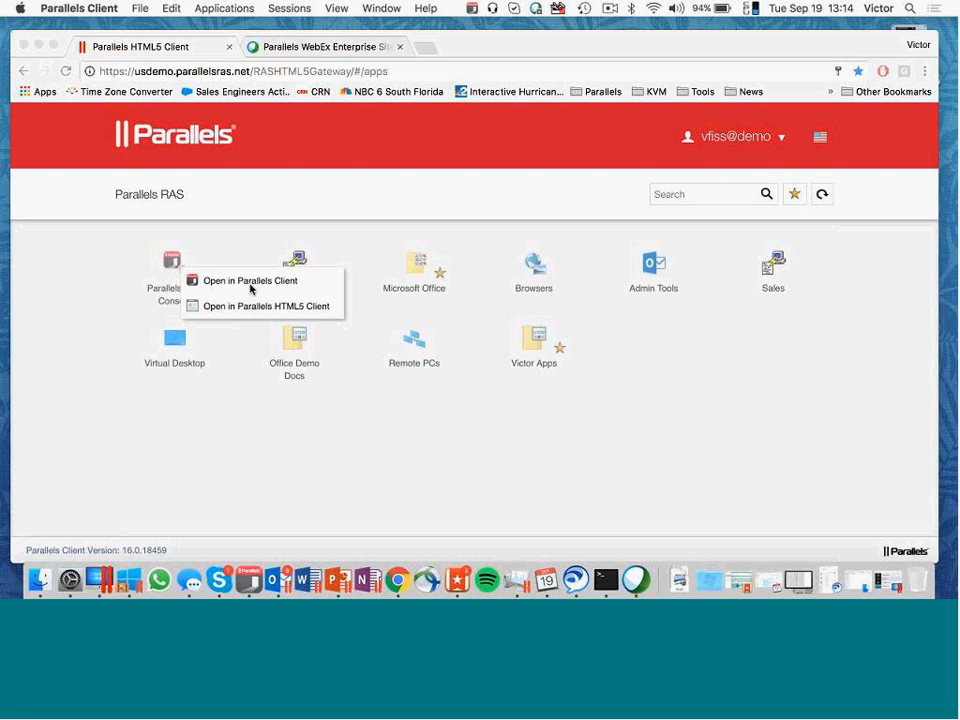
click(251, 281)
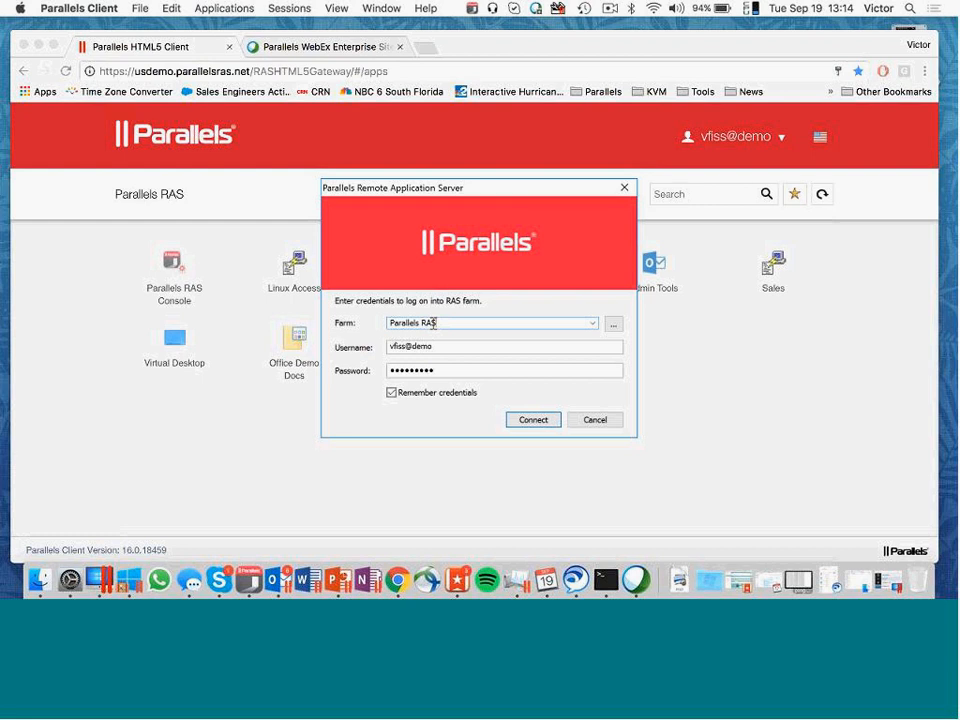
- Look at the Parallels RAS farm's publishing agent configuration and log on to the farm with the remembered credentials
drag(433, 323, 383, 318)
click(614, 325)
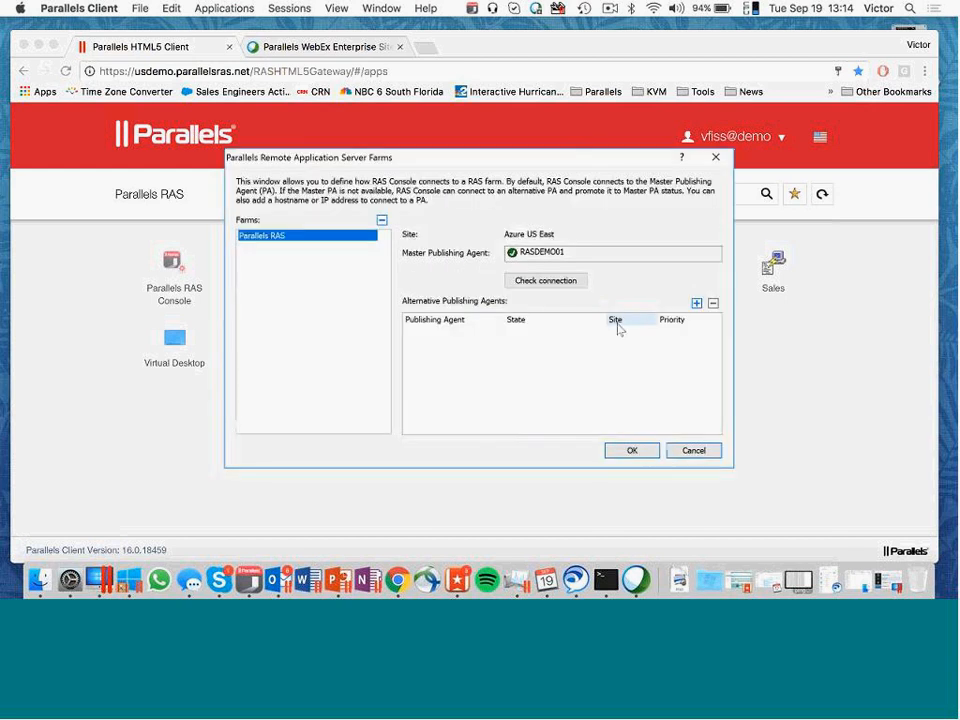
click(700, 454)
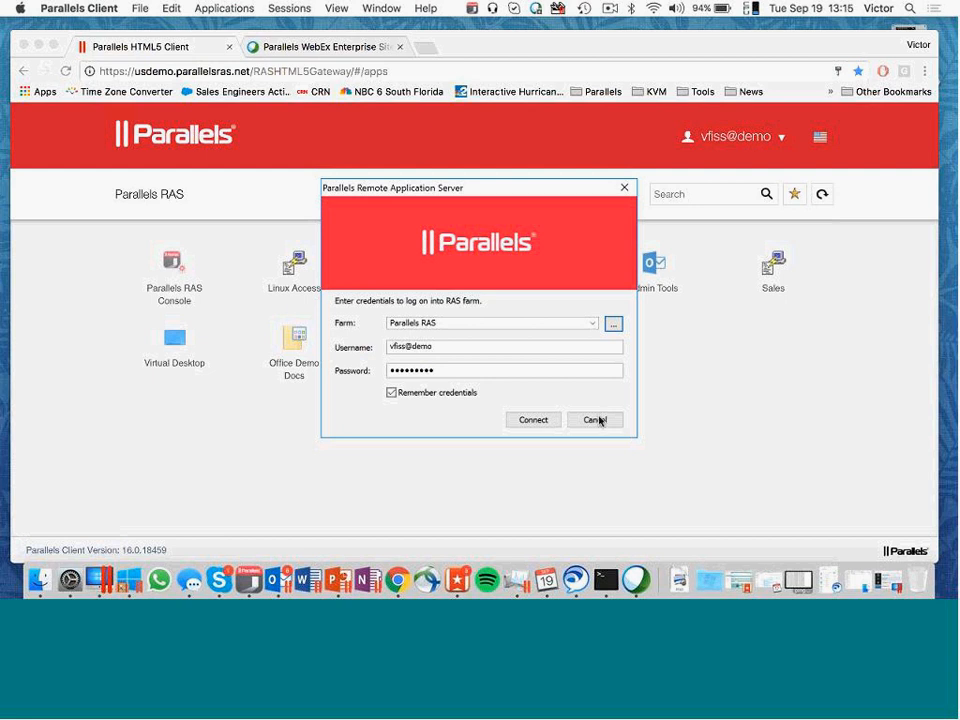
click(535, 420)
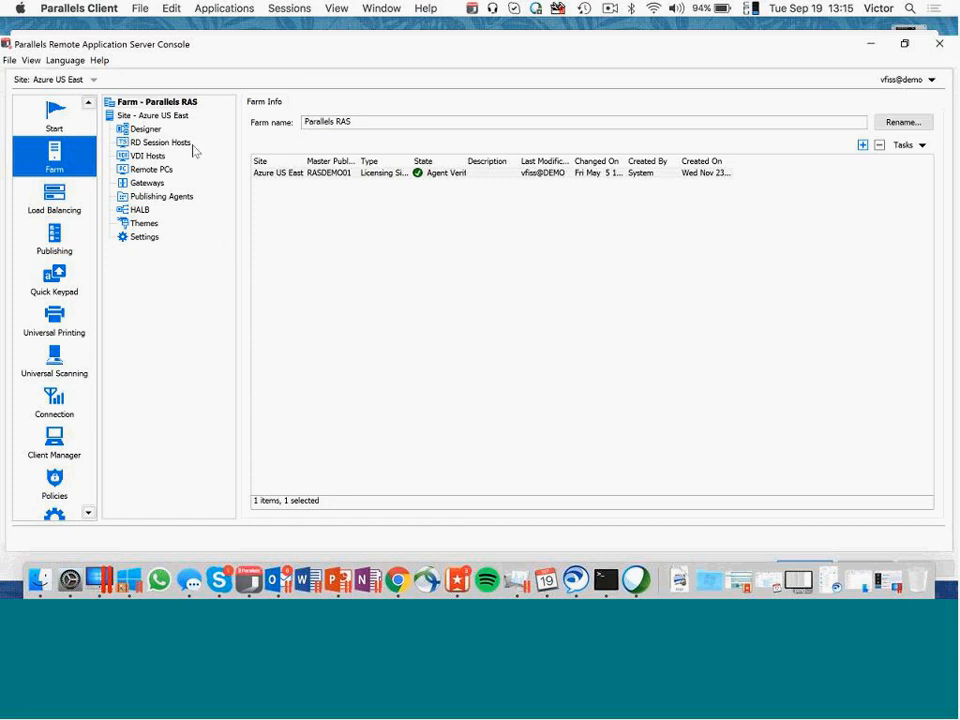
- Examine the Azure US East site overview and the Sales Team theme's general properties, including its access restriction
click(168, 116)
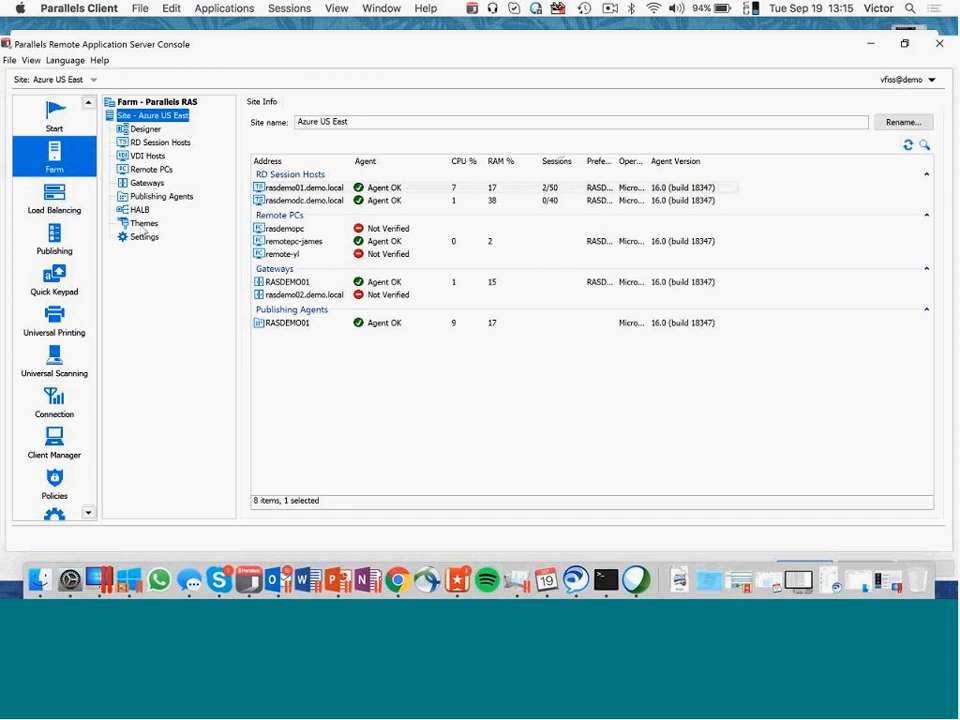
click(144, 224)
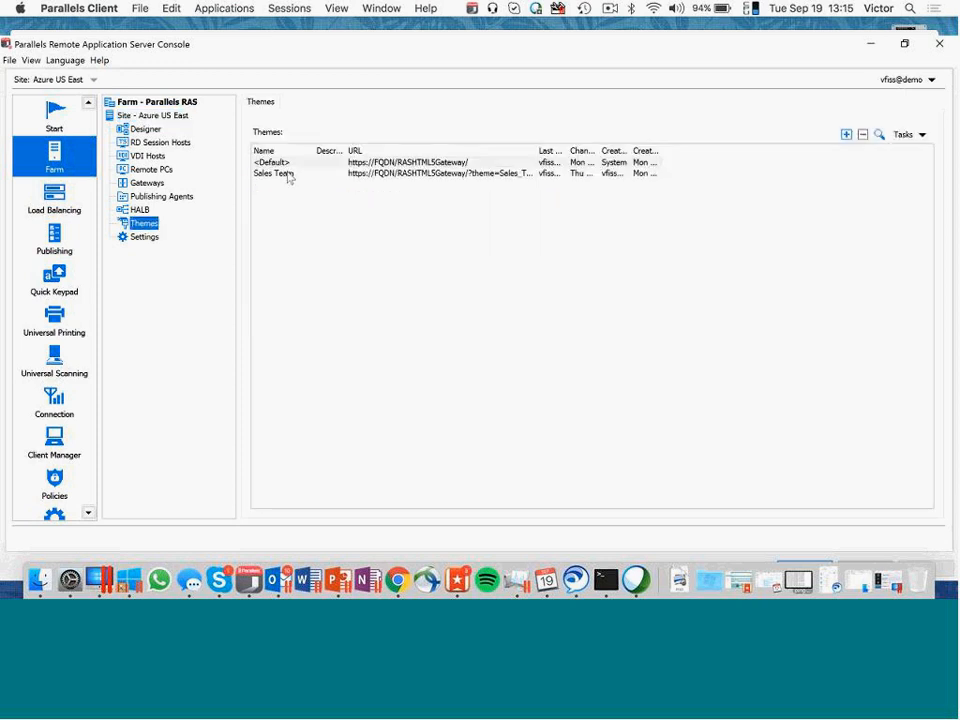
click(295, 174)
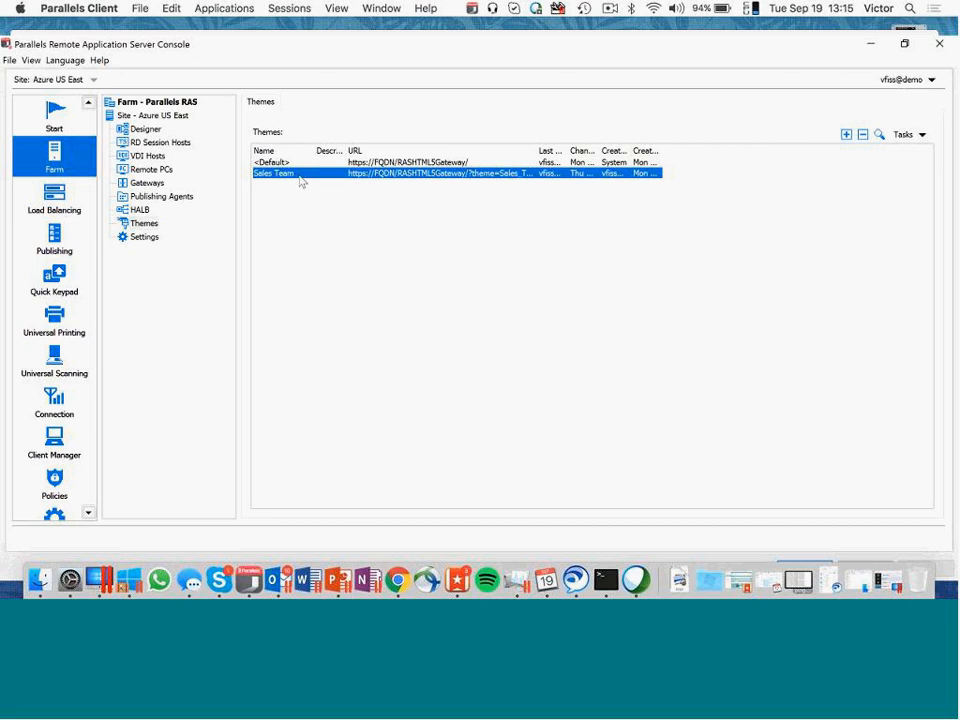
double_click(293, 177)
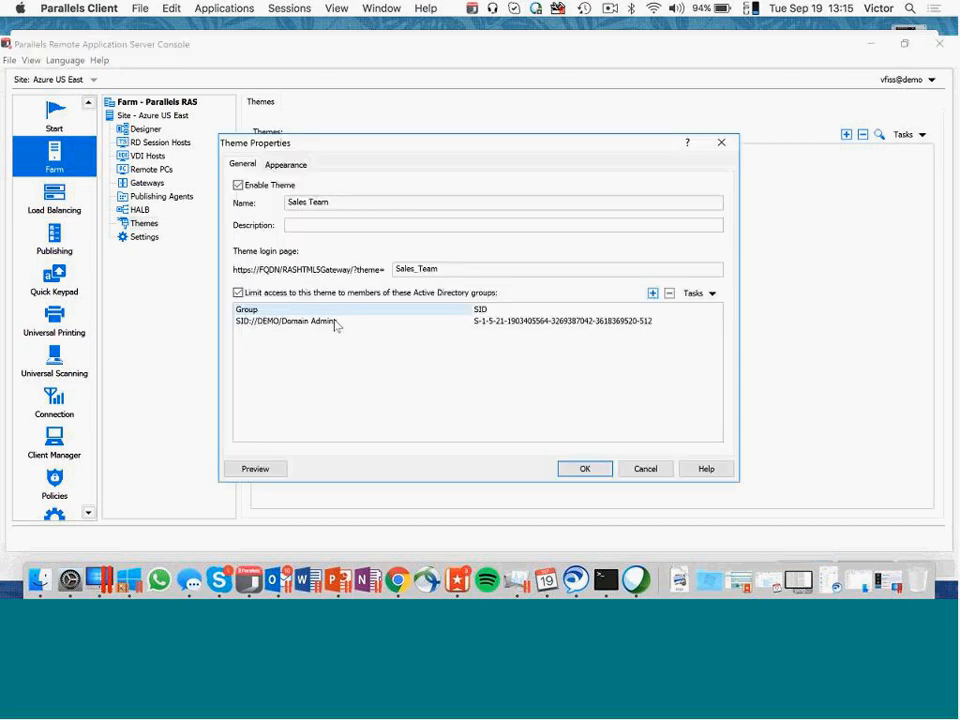
key(Escape)
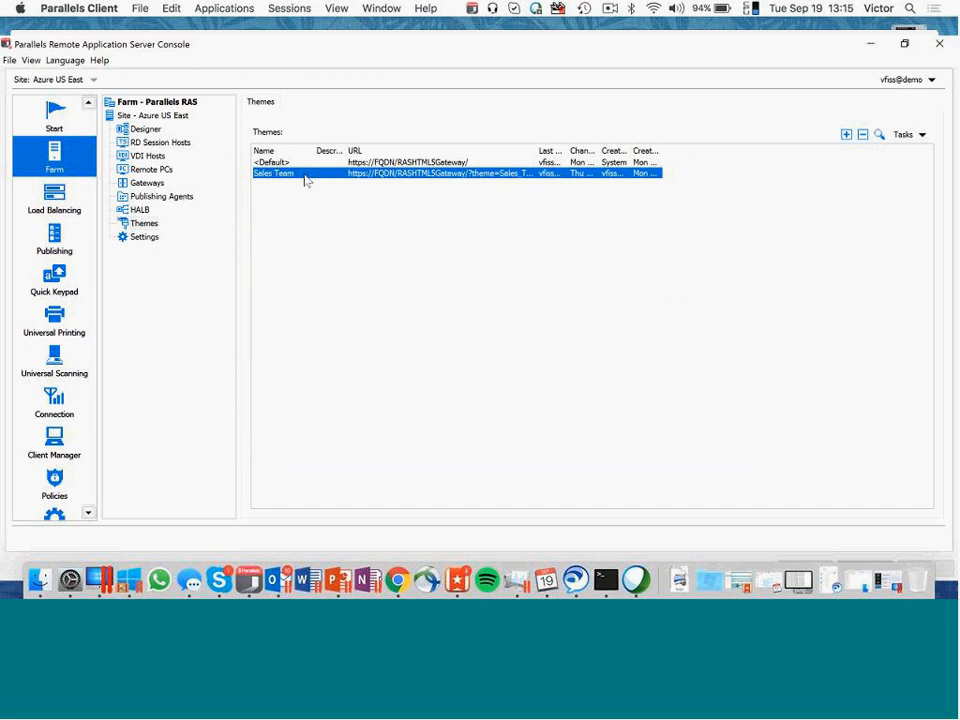
- Review the Default theme's appearance settings for colors, company, messages, language bar and footer URLs
double_click(284, 163)
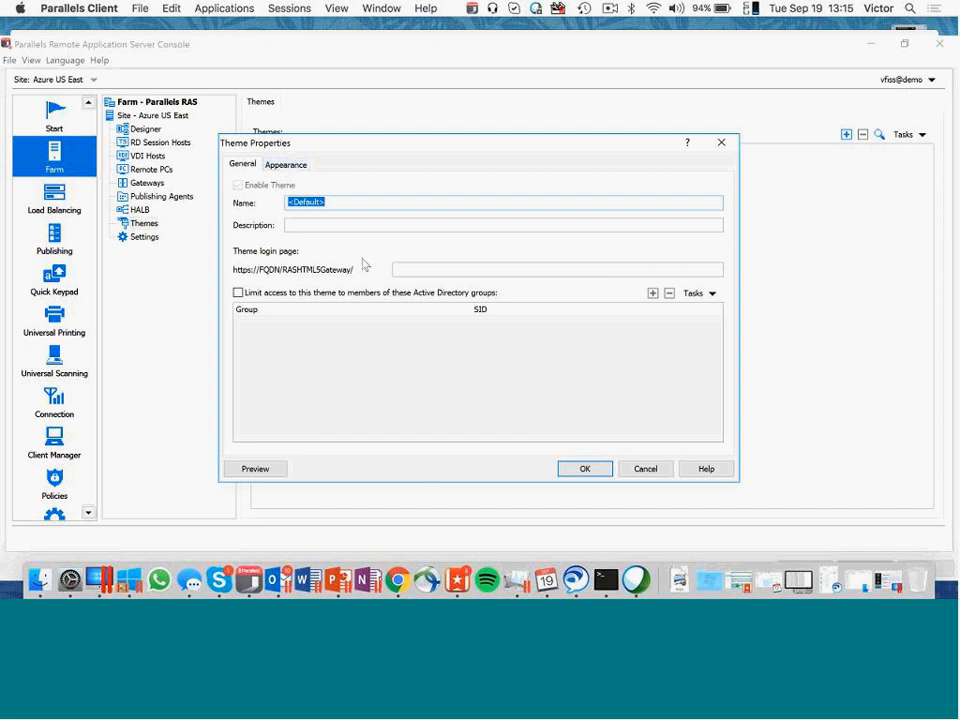
click(284, 164)
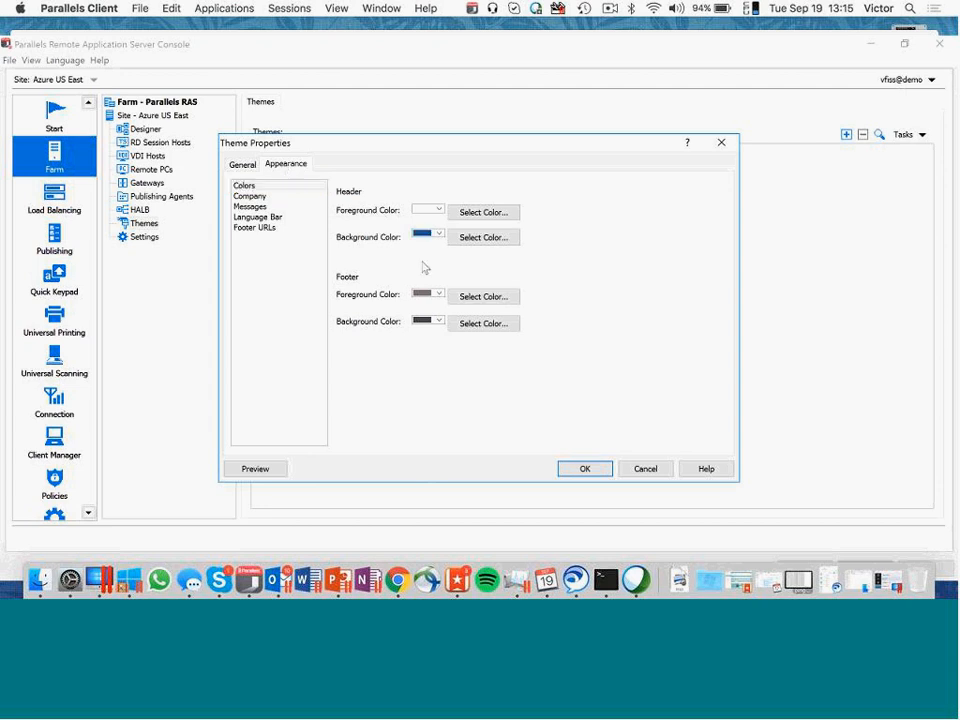
click(250, 196)
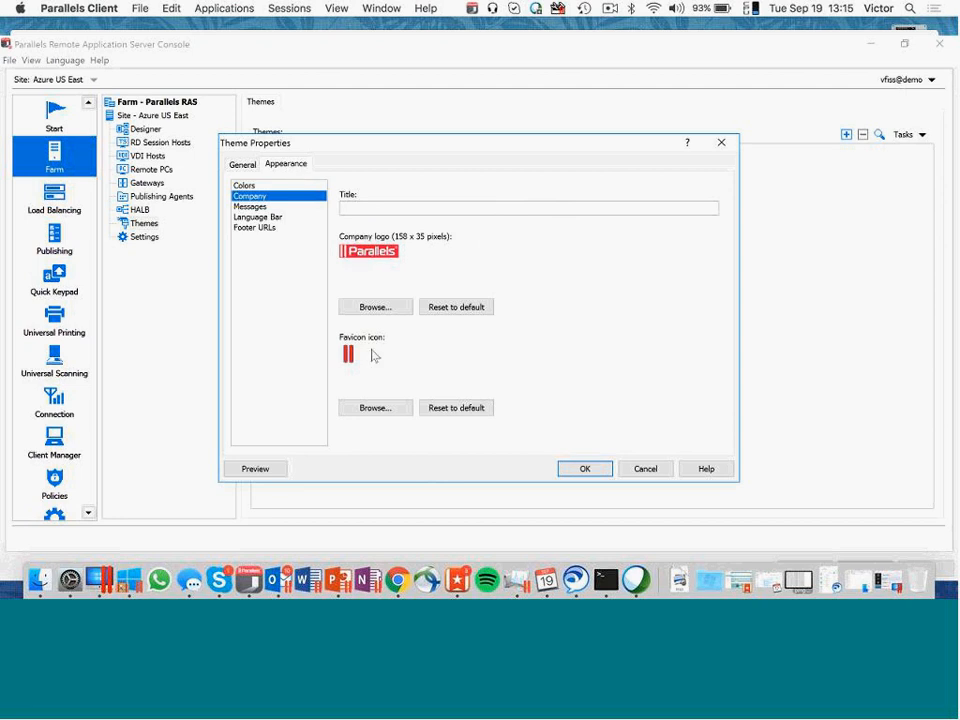
click(264, 207)
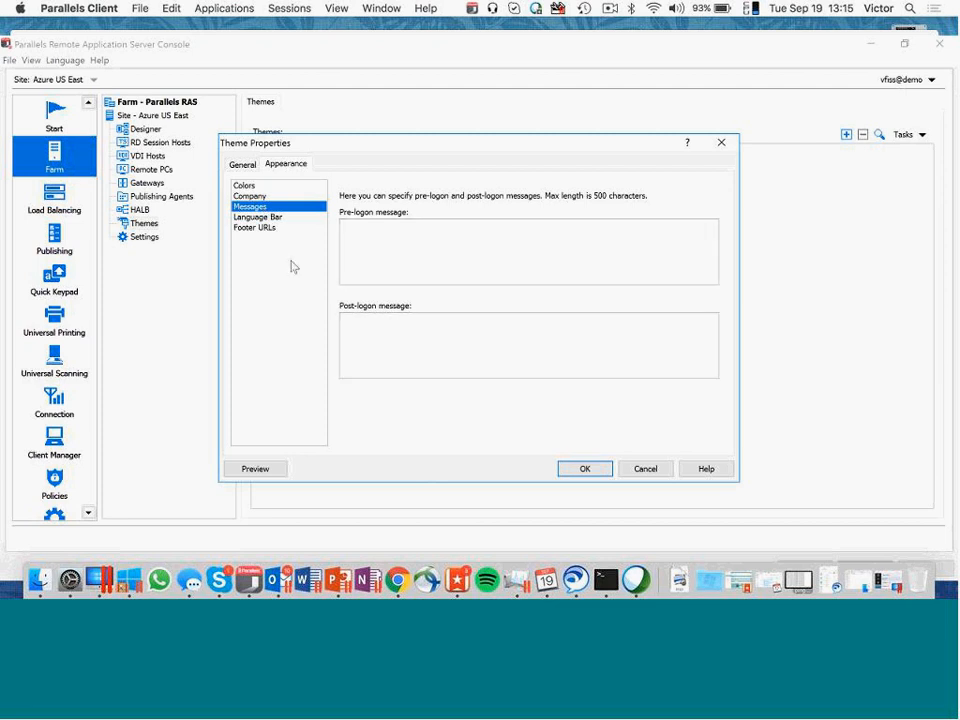
click(257, 217)
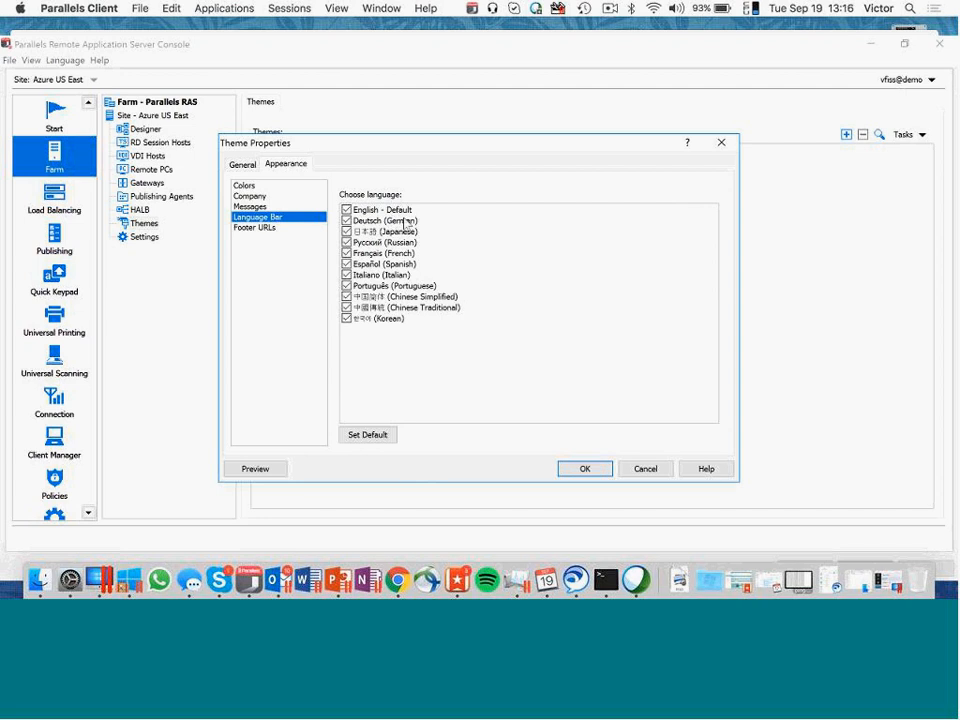
click(275, 229)
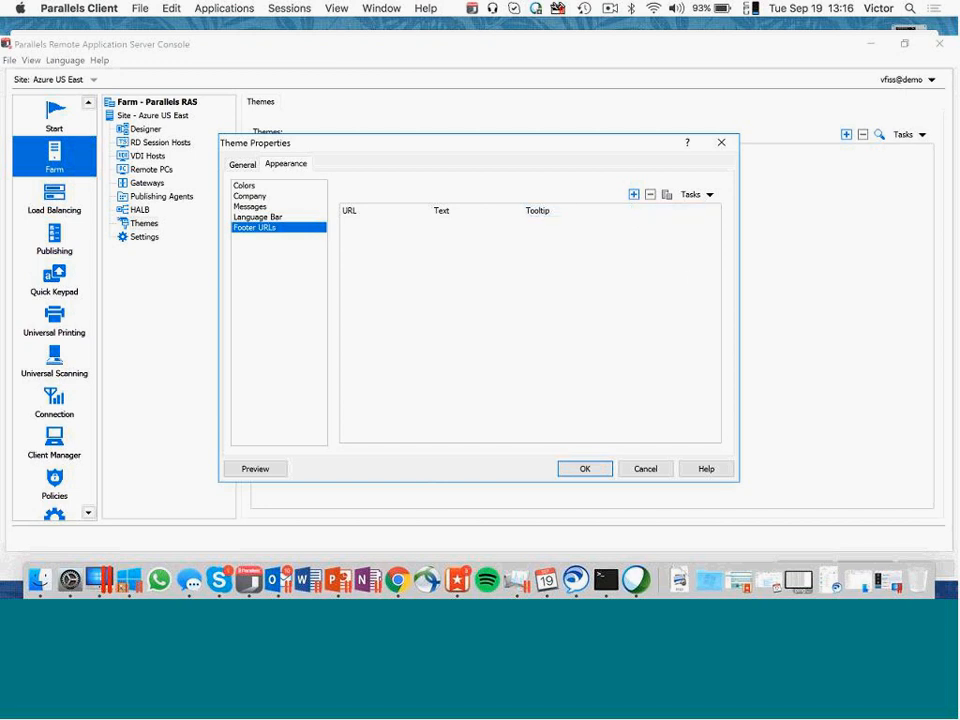
- Preview the Default theme, accept its properties and switch to Chrome
click(260, 474)
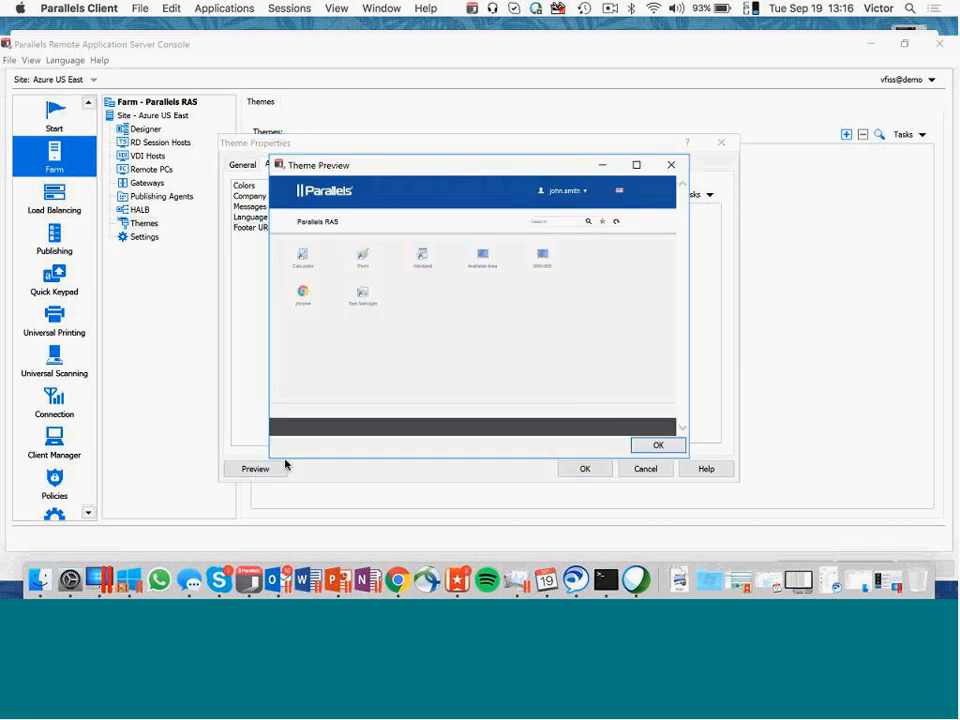
click(640, 444)
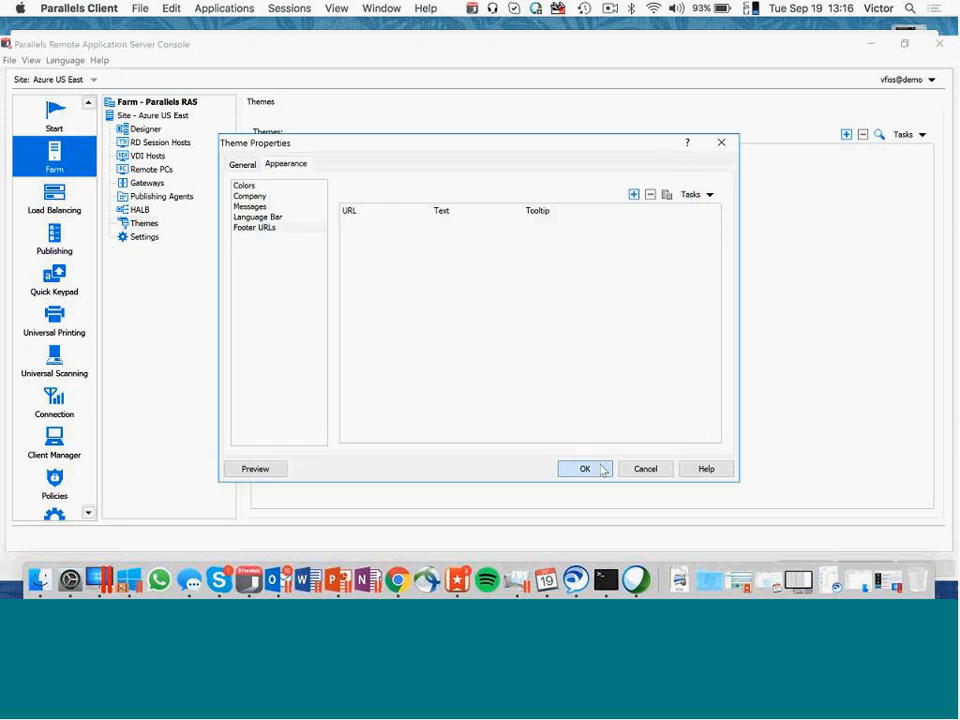
click(603, 469)
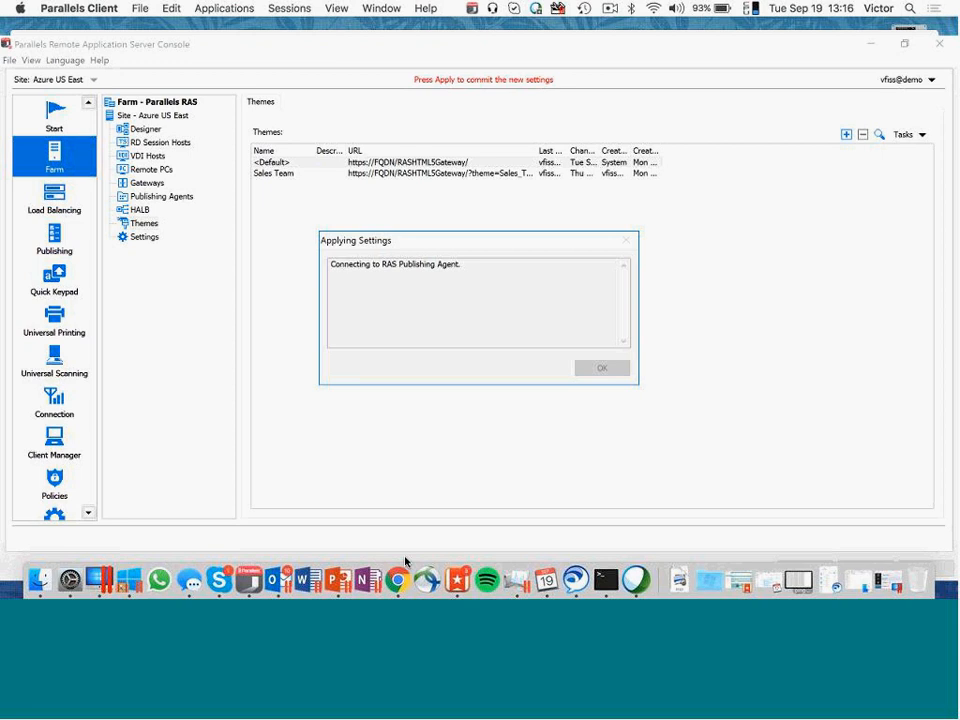
click(399, 579)
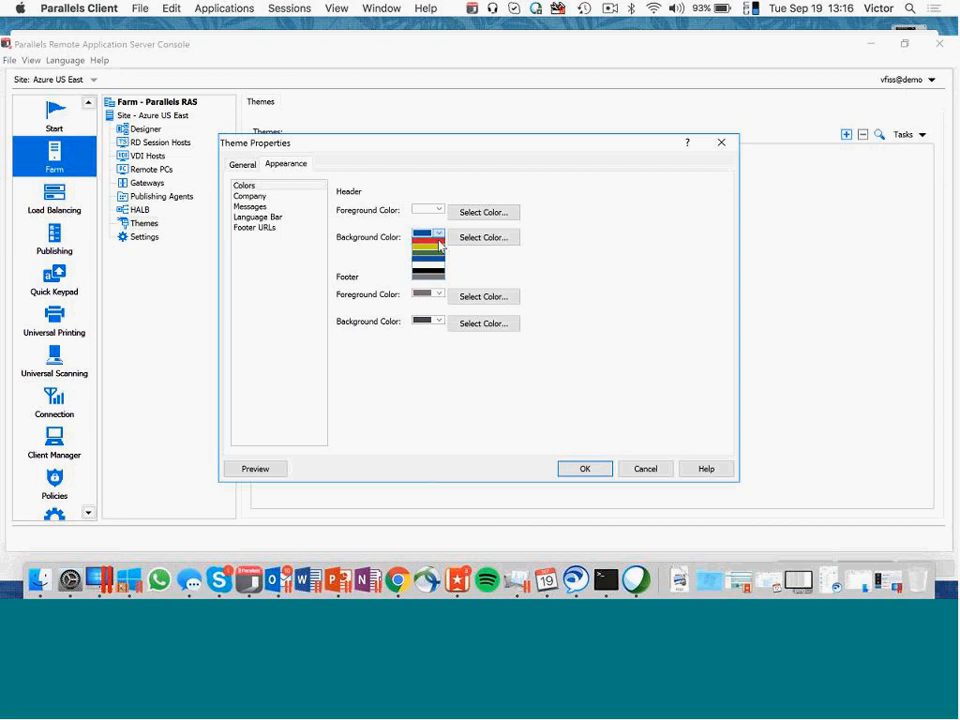
- Try a red header background for the Default theme, look at the custom color options and discard the change
click(440, 242)
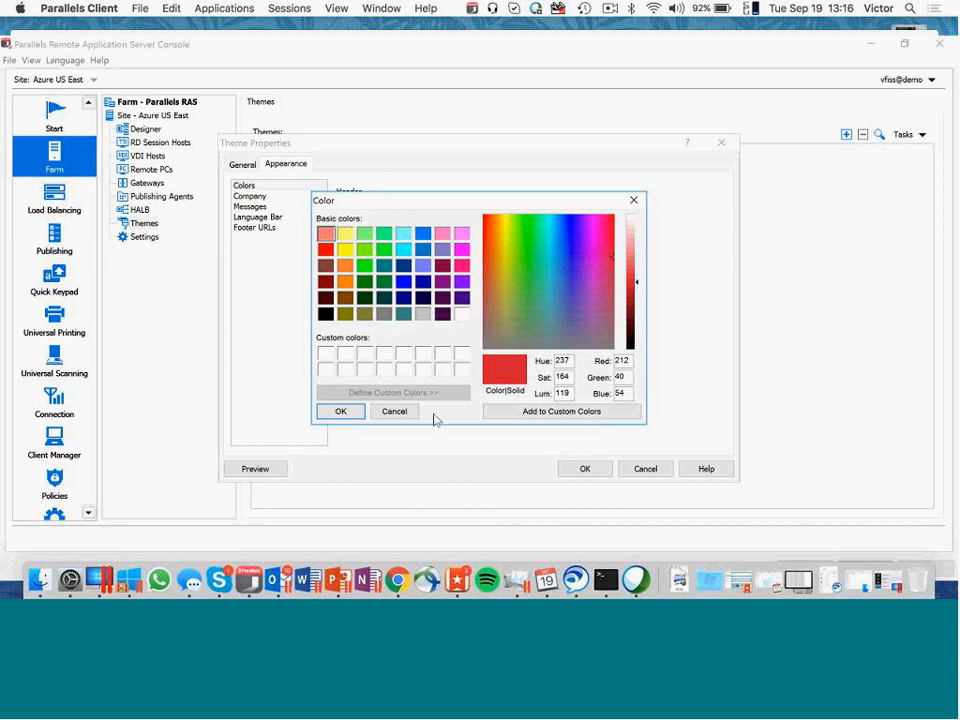
click(400, 412)
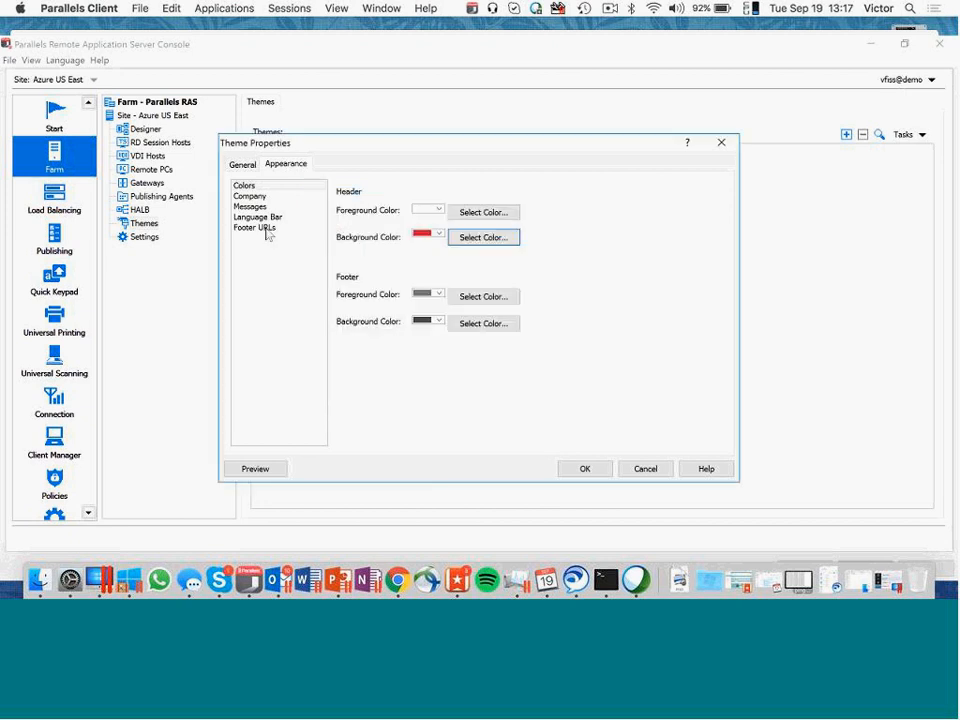
click(646, 469)
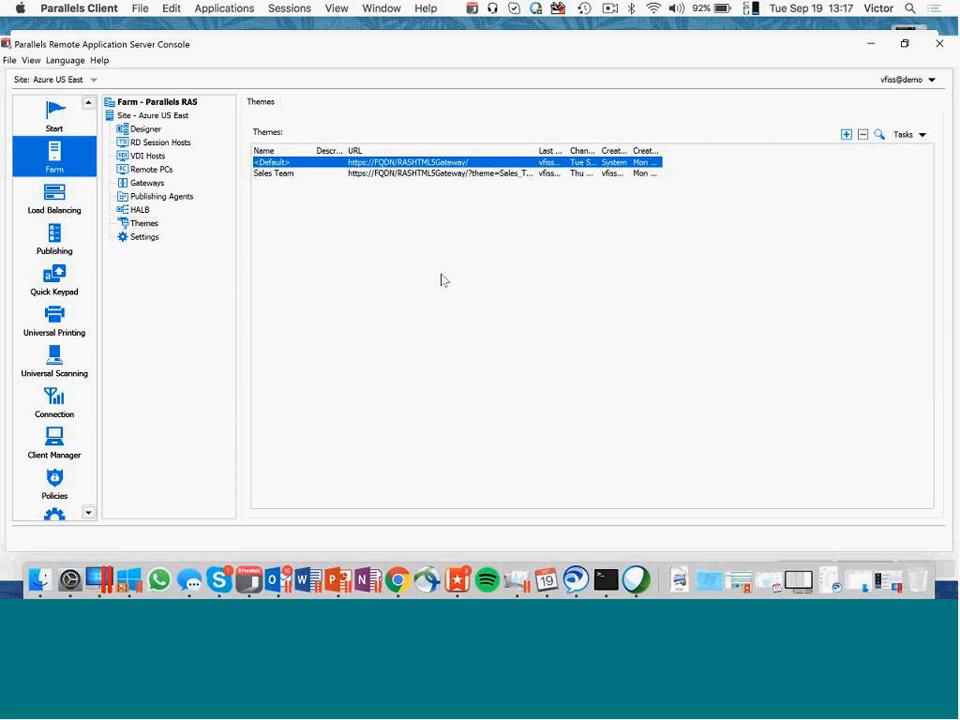
- Examine the hypervisor types offered for a new VDI host, without adding one
click(150, 157)
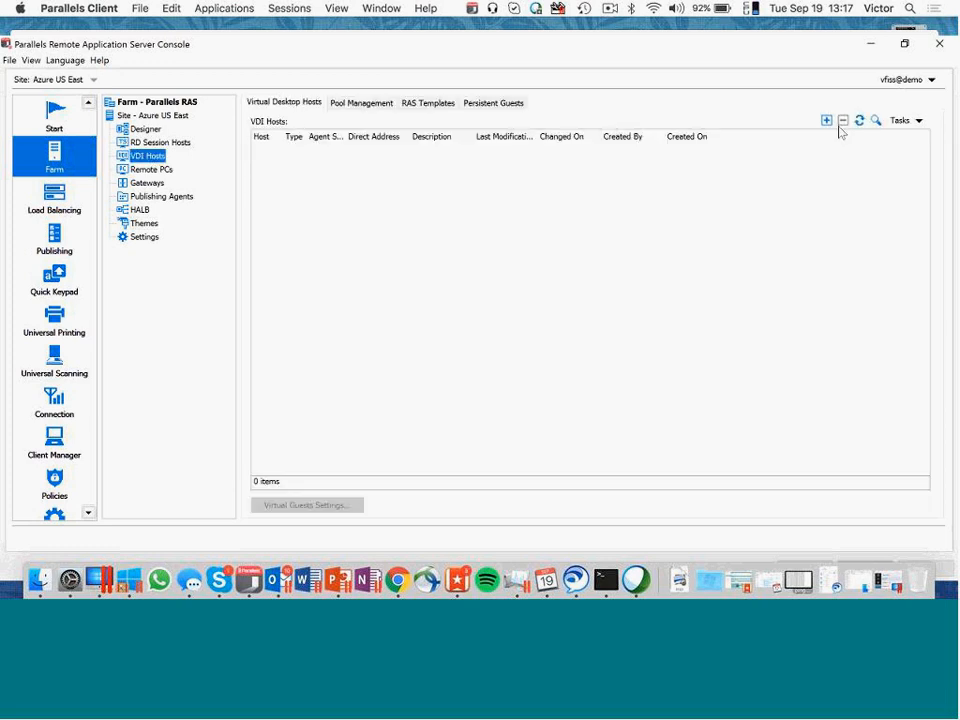
click(826, 120)
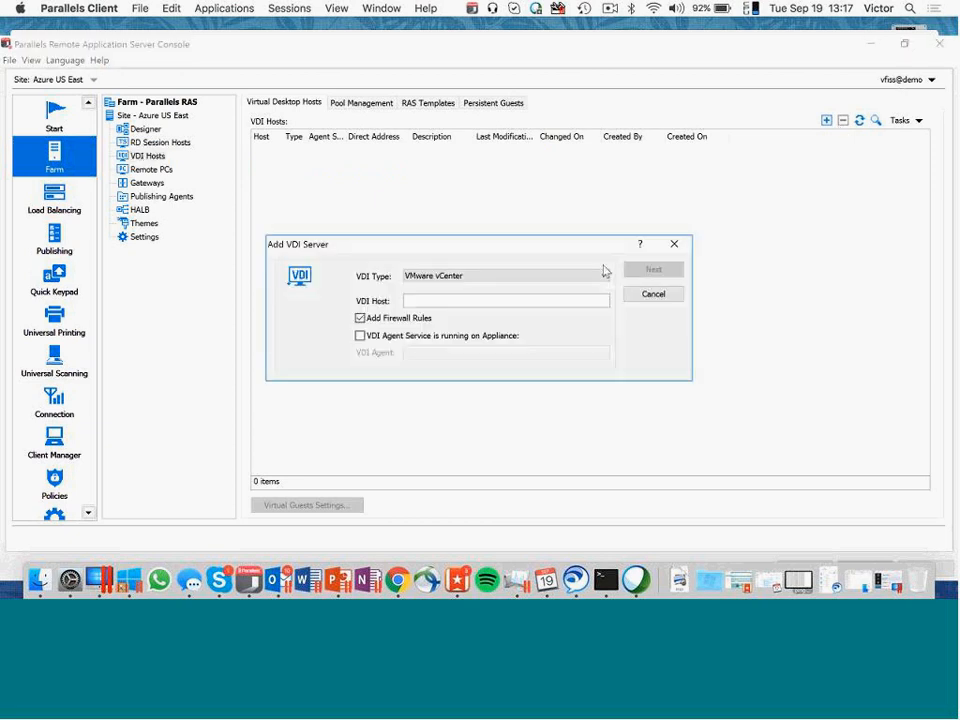
click(604, 274)
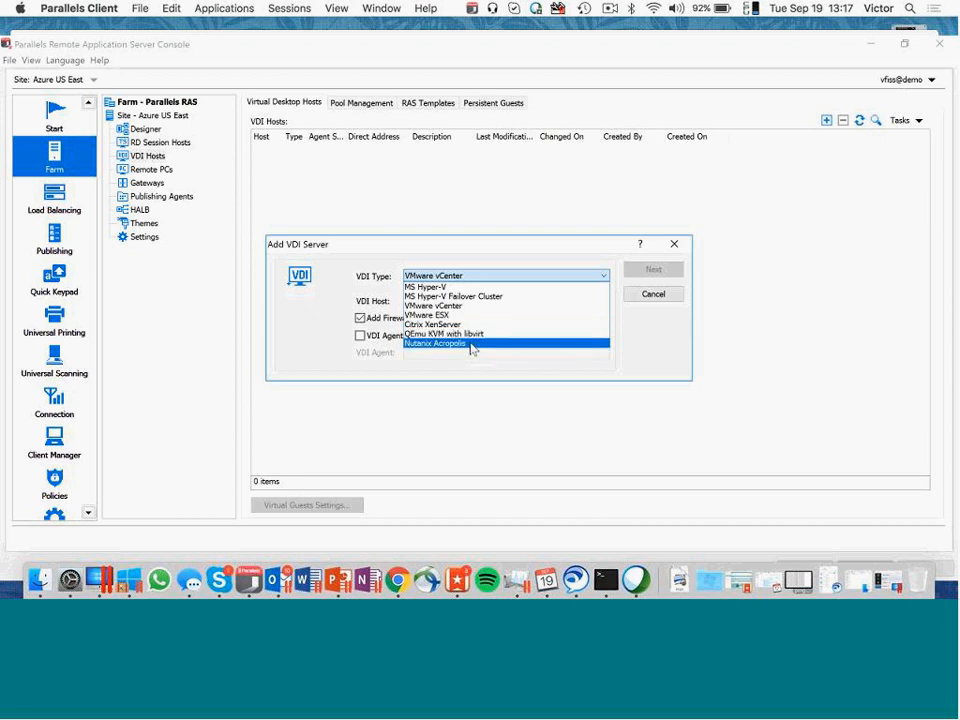
click(653, 298)
click(653, 295)
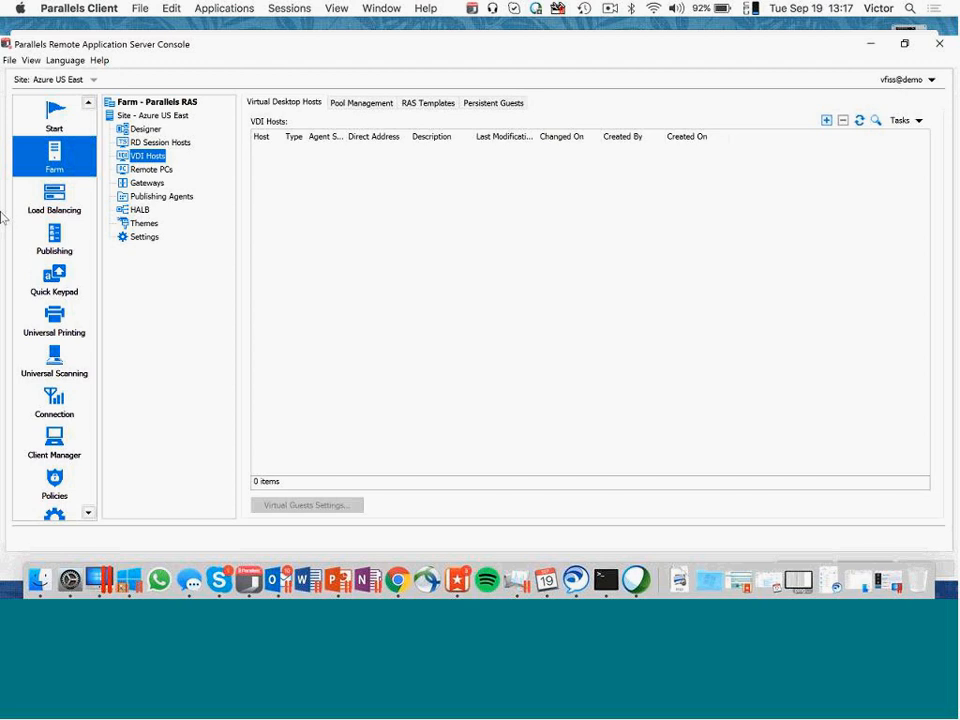
- Start publishing a containerized Turbo.net application in the last folder of the published resources
click(68, 236)
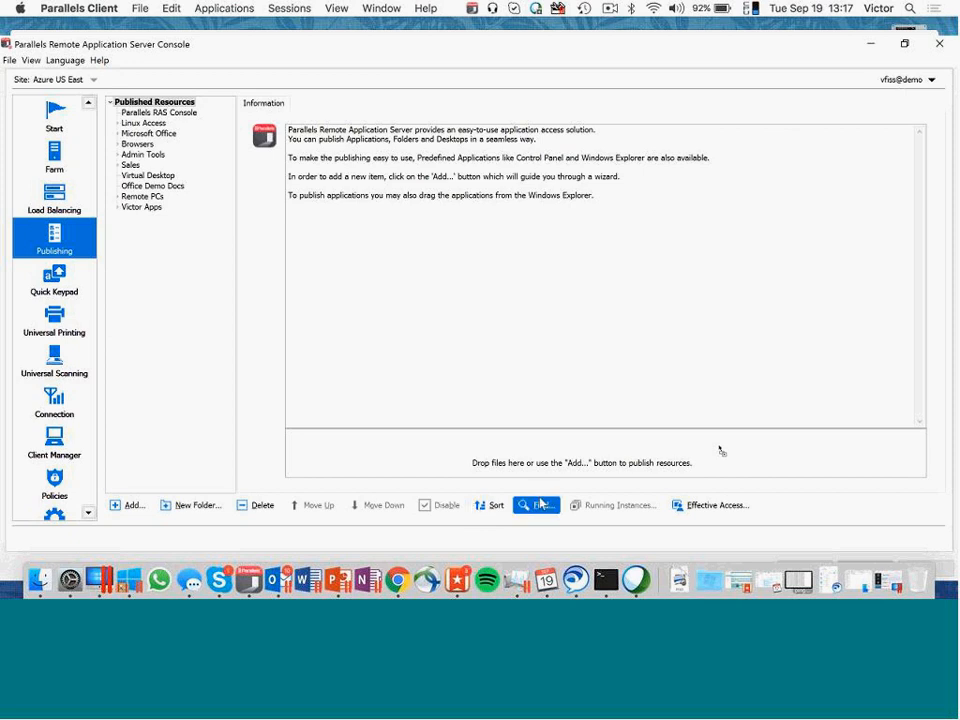
click(148, 208)
click(130, 505)
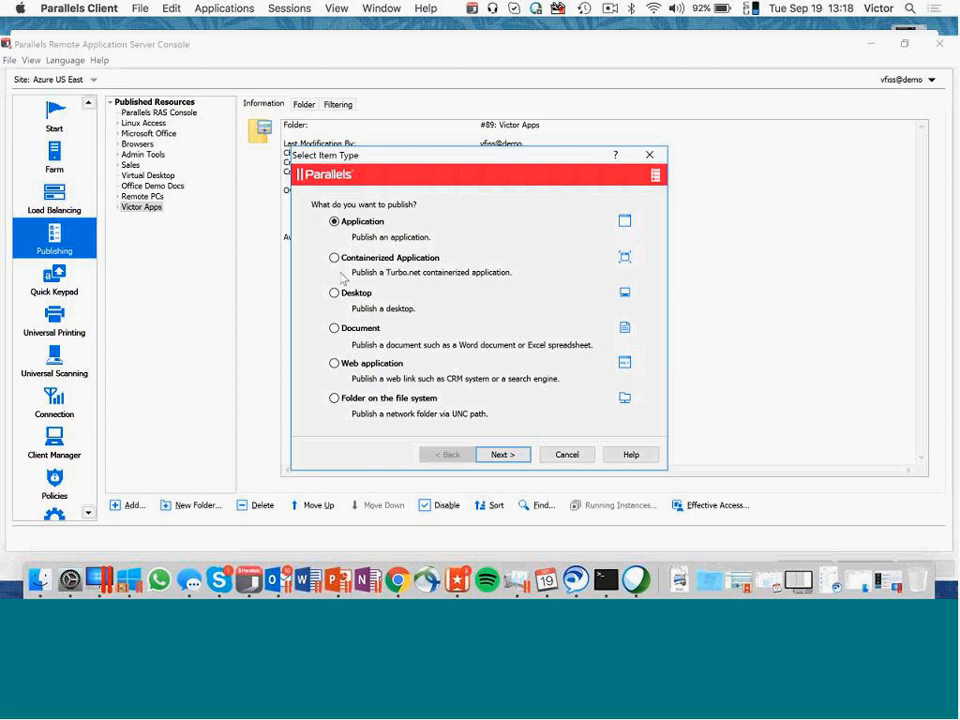
click(421, 262)
click(503, 456)
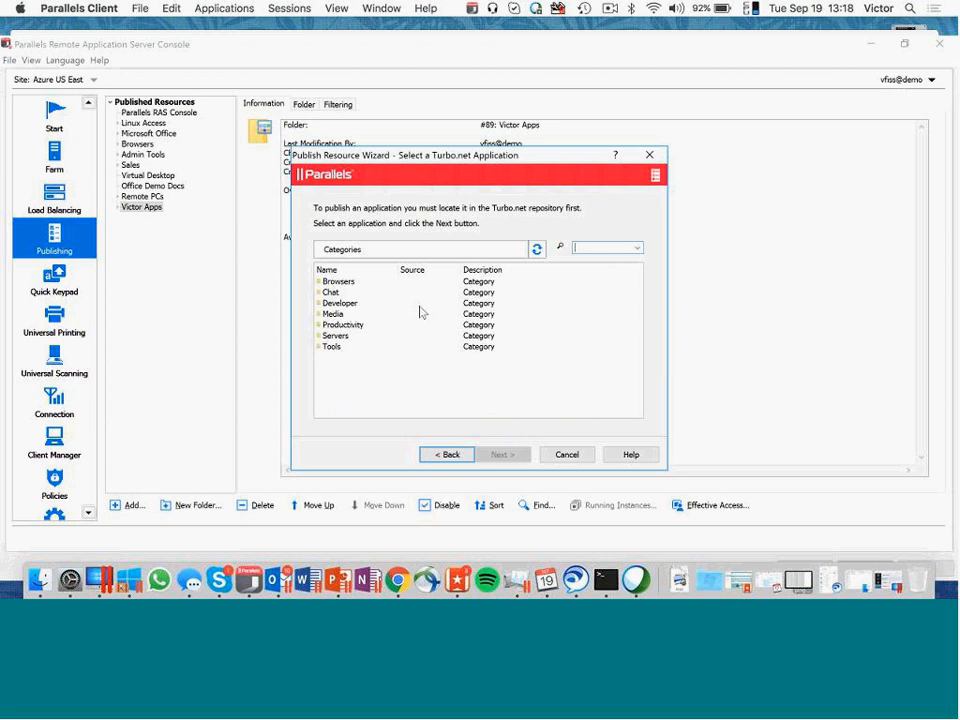
- Publish 7-Zip Console from the Turbo.net Tools, File Comparison category with its default application settings
double_click(330, 347)
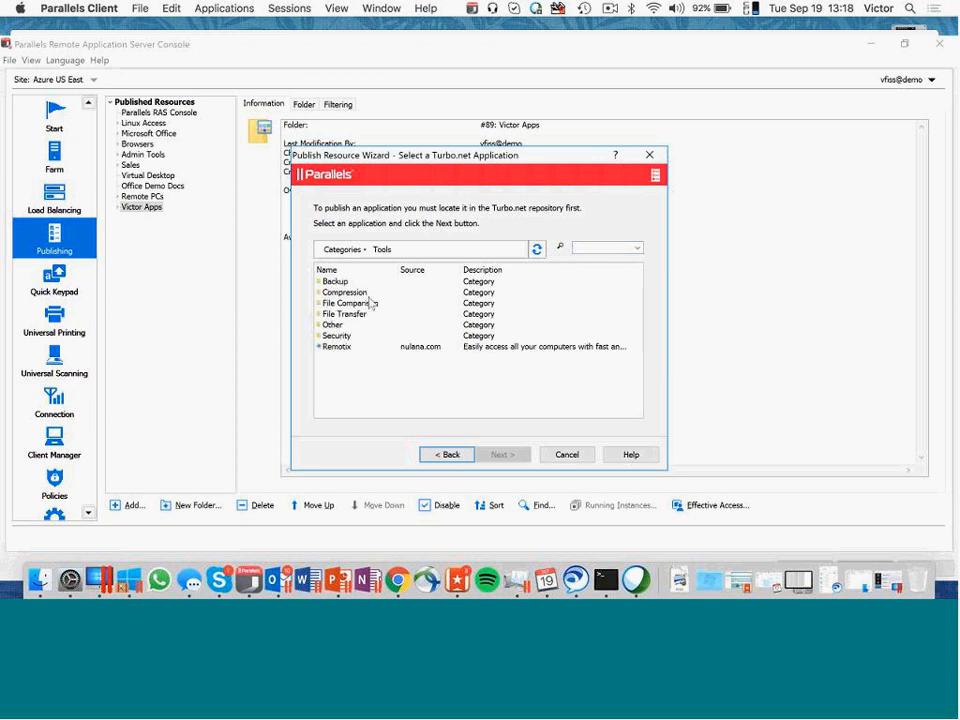
double_click(366, 305)
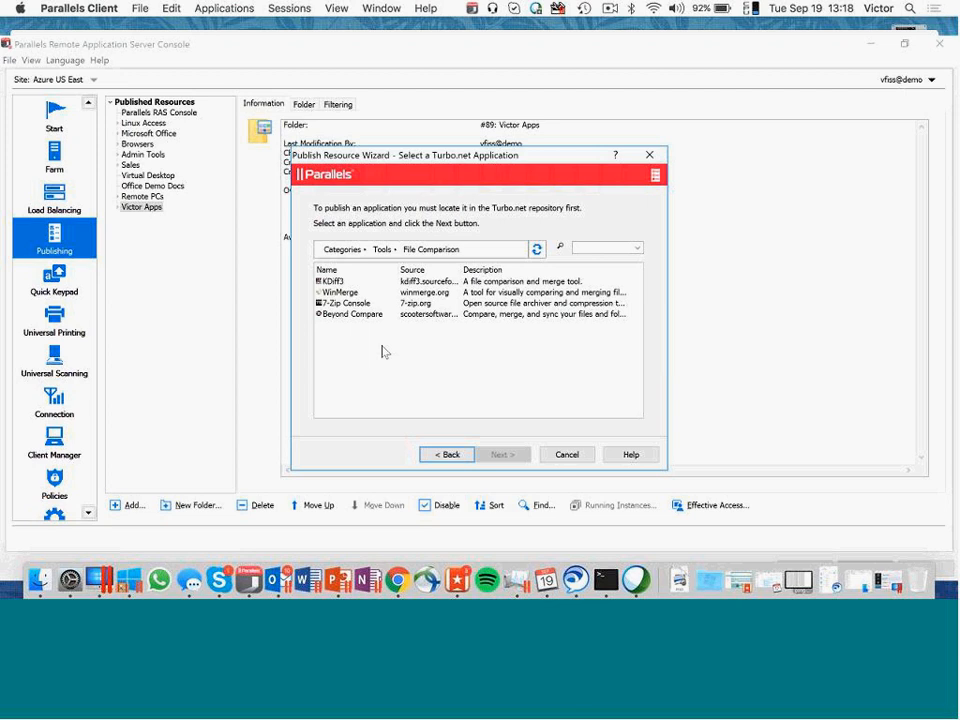
click(345, 303)
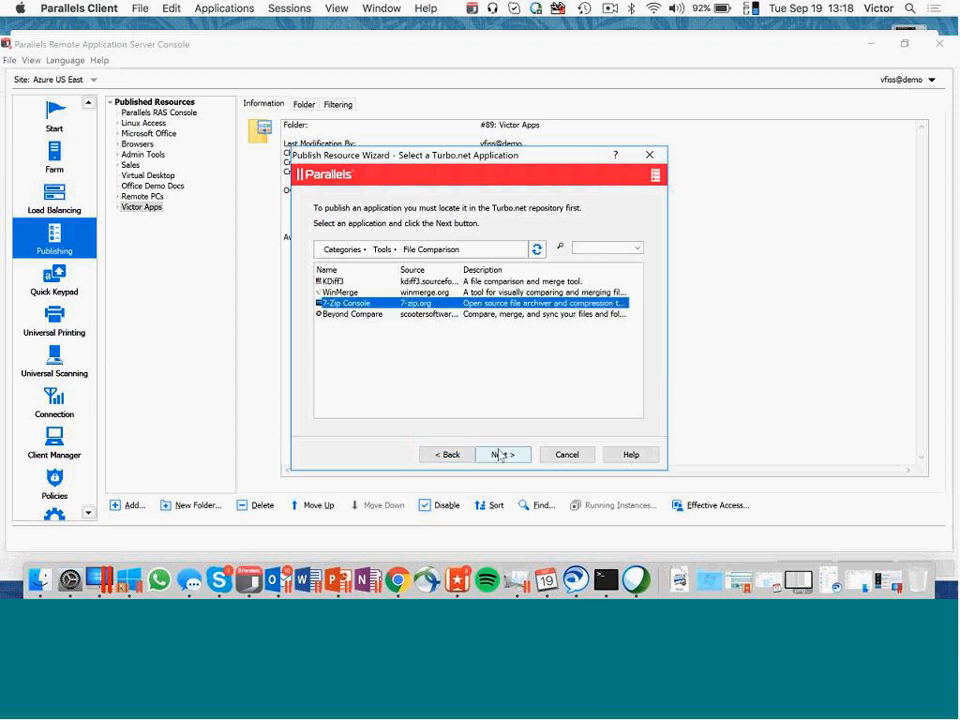
click(500, 455)
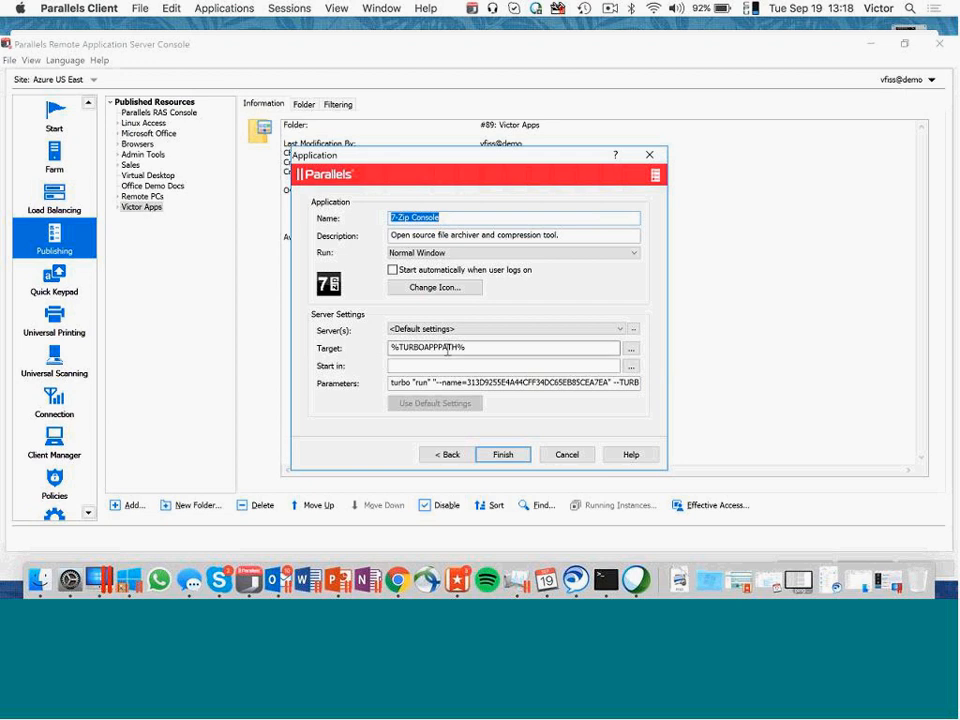
click(500, 456)
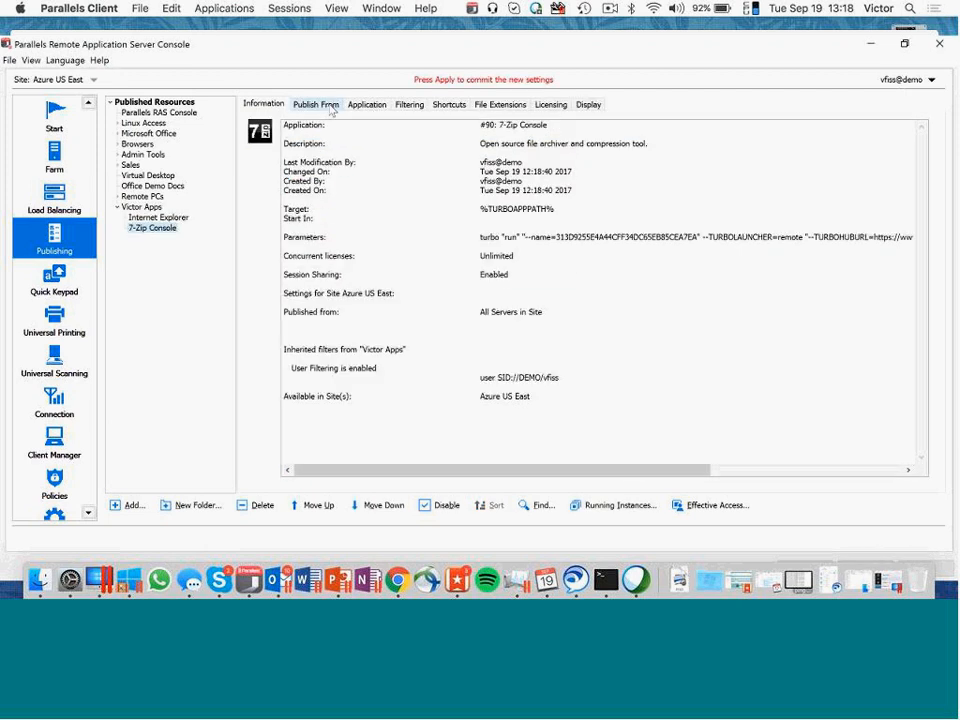
- Restrict publishing of 7-Zip Console to the individual server rasdemo01.demo.local and apply the settings
click(330, 106)
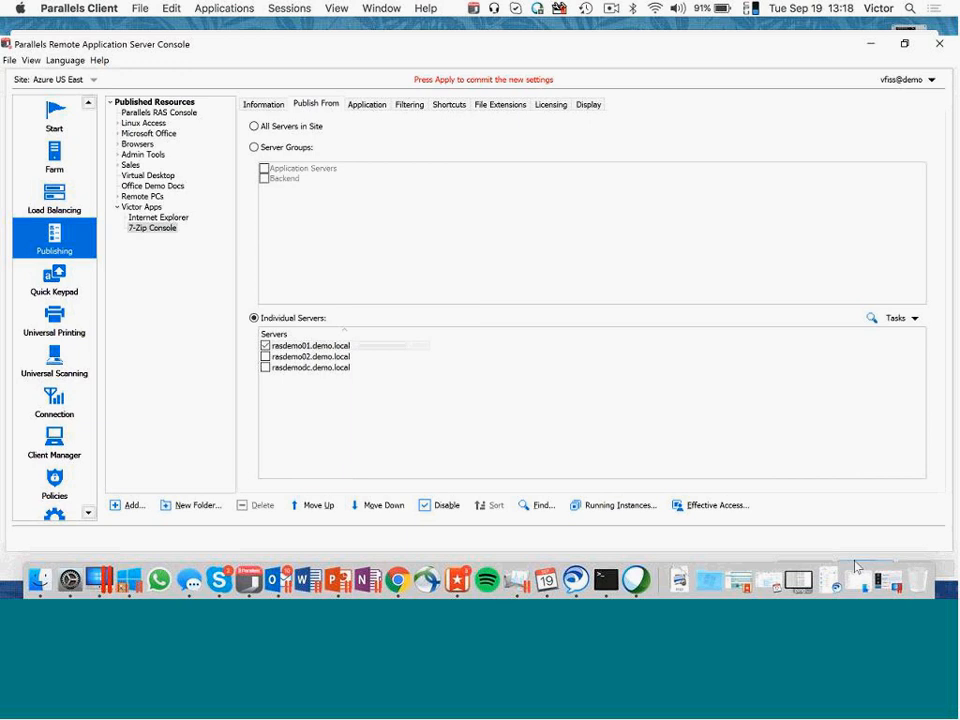
- Switch to the Parallels HTML5 Client in Chrome, refresh the last application folder and launch 7-Zip Console from it
click(855, 567)
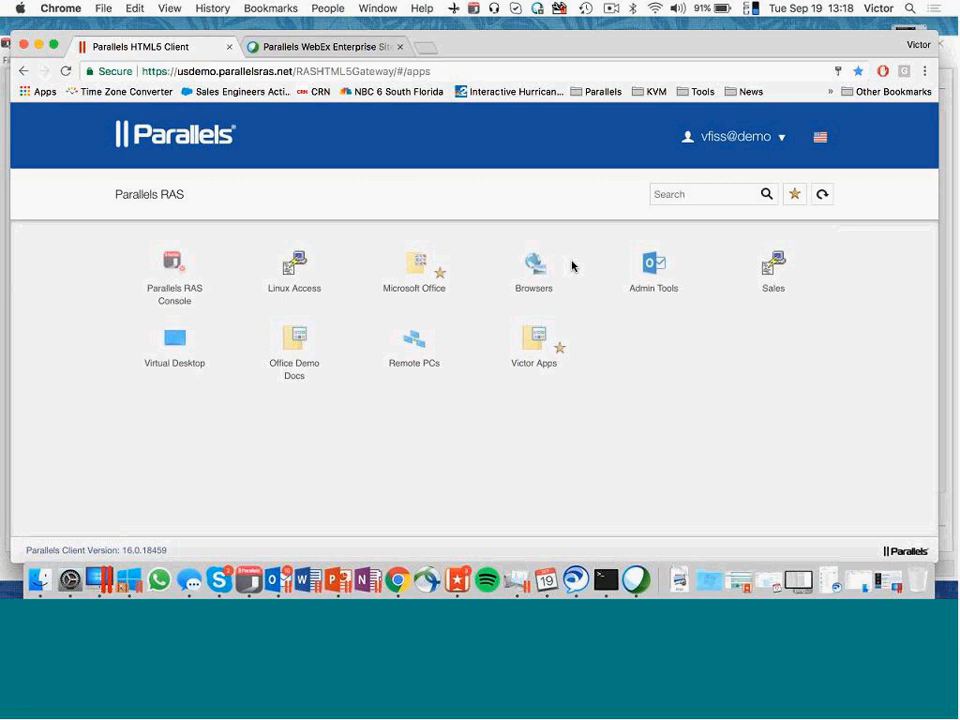
click(534, 341)
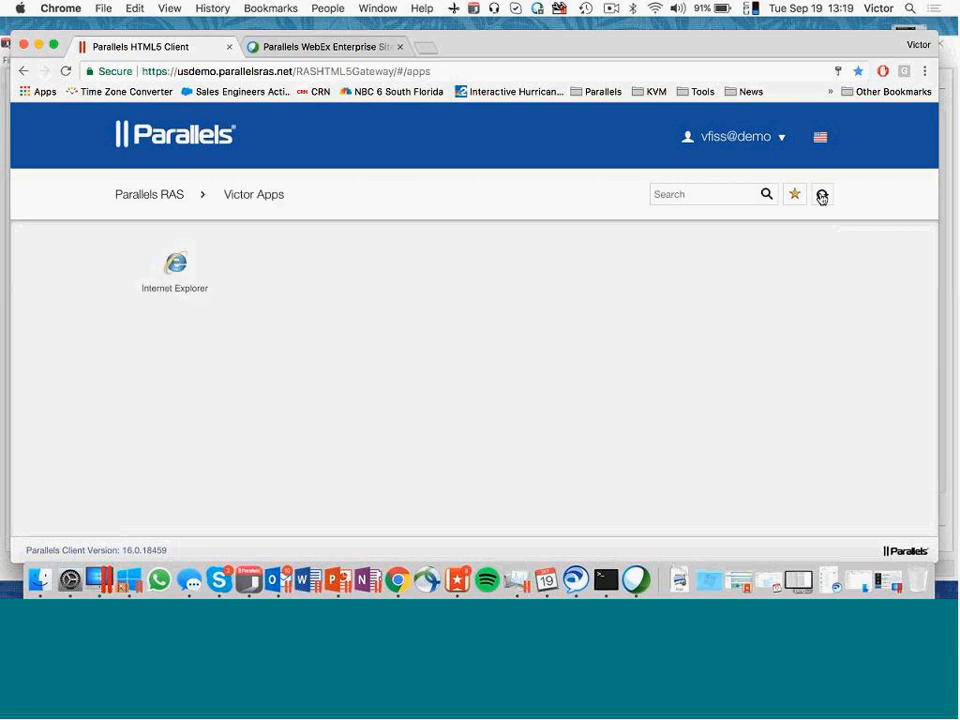
click(821, 197)
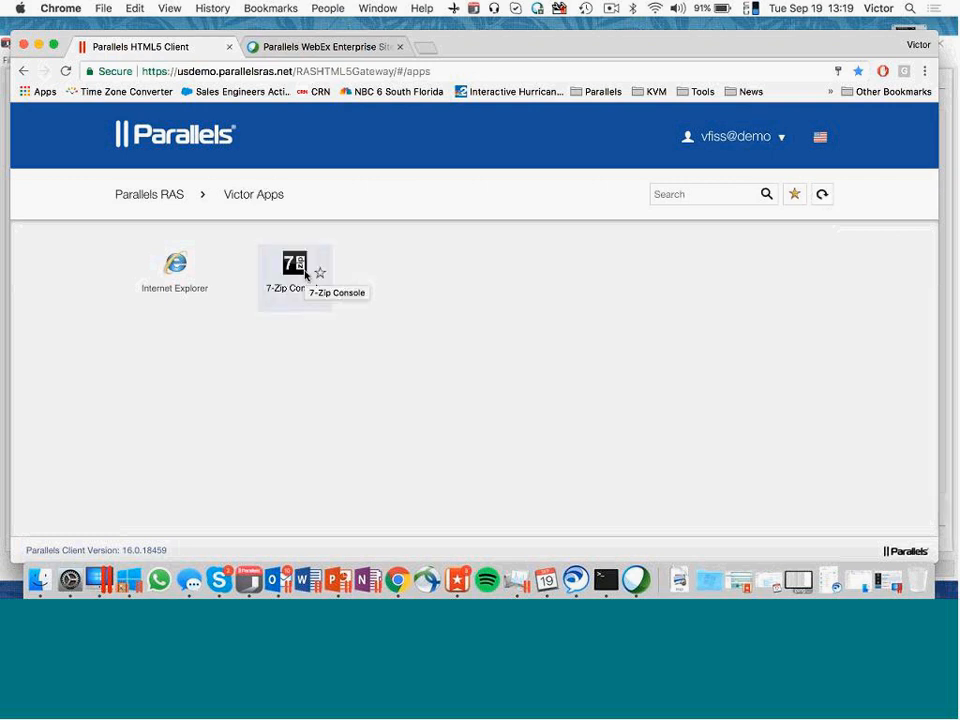
click(306, 275)
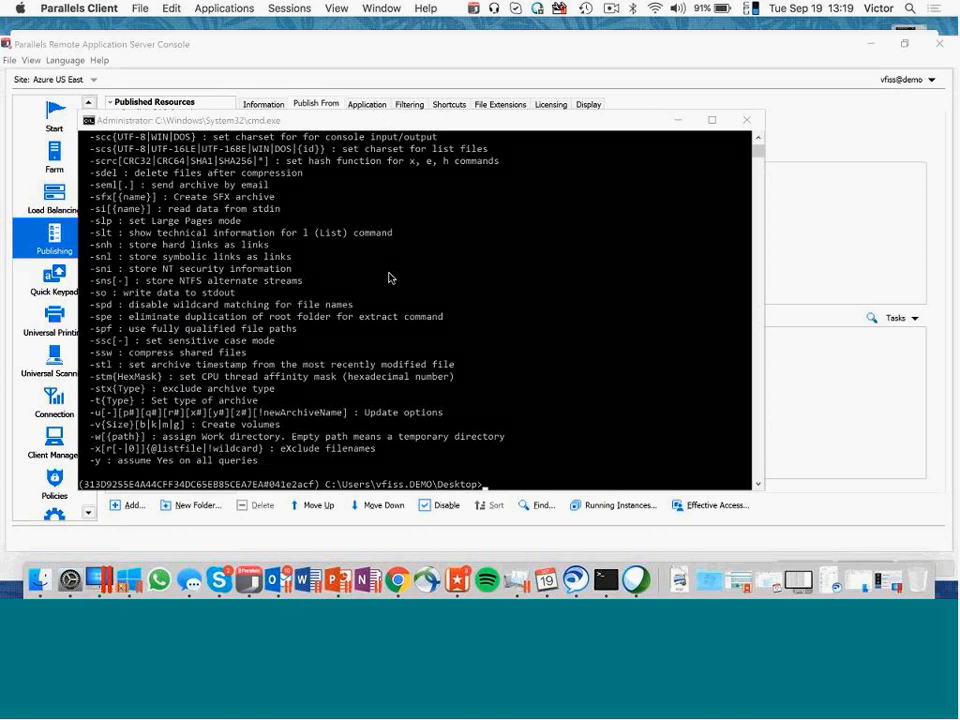
- Minimize the 7-Zip command window and close the report of the applied settings in the RAS Console
drag(318, 125, 432, 127)
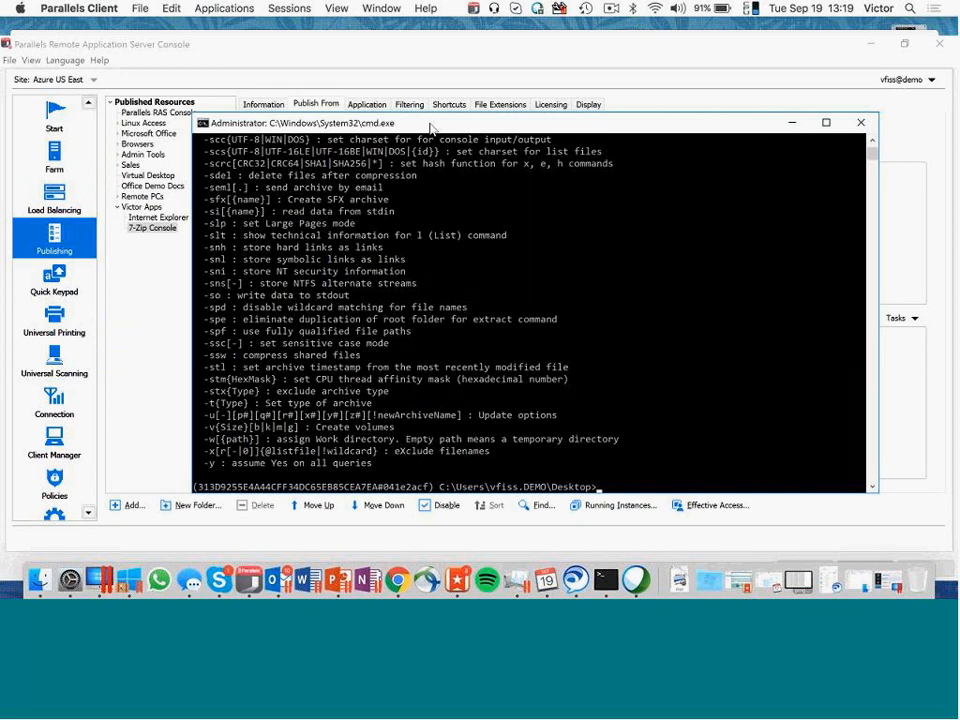
click(795, 126)
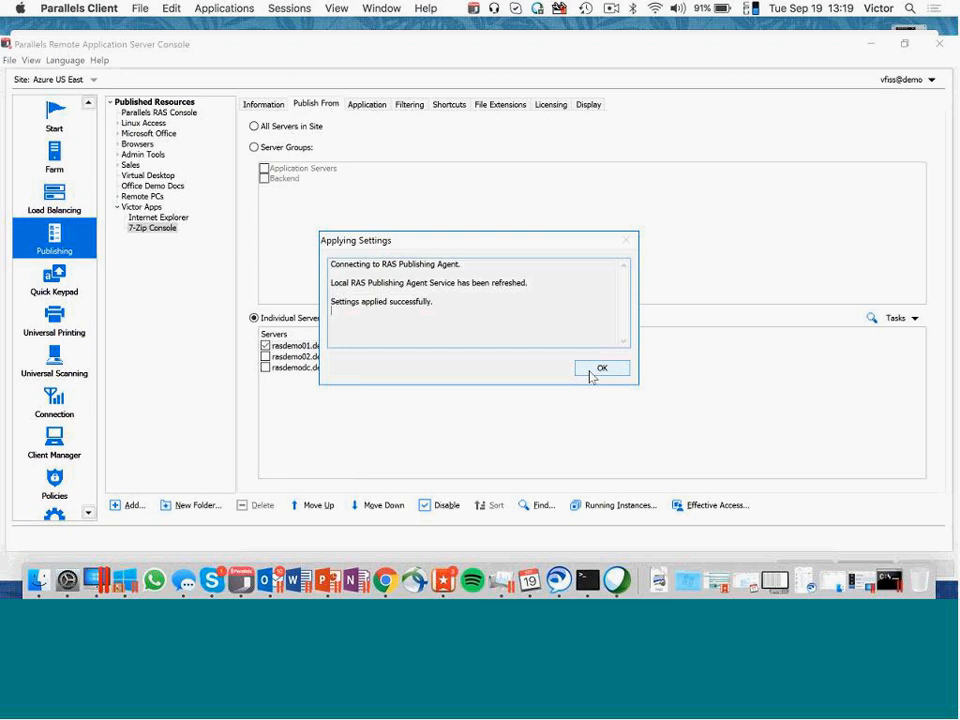
click(591, 376)
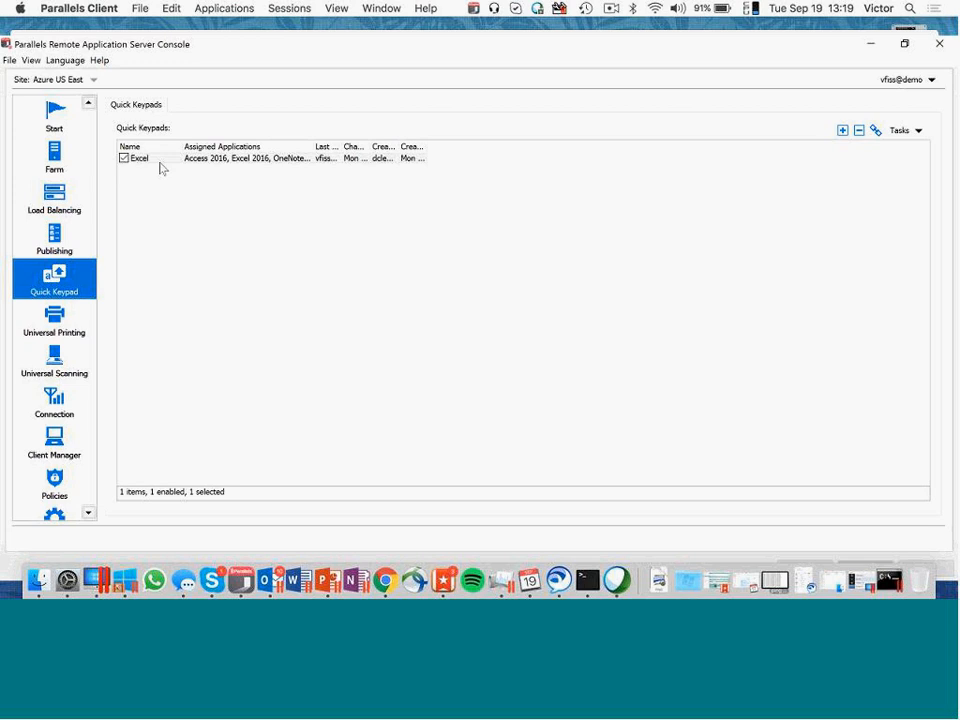
double_click(160, 168)
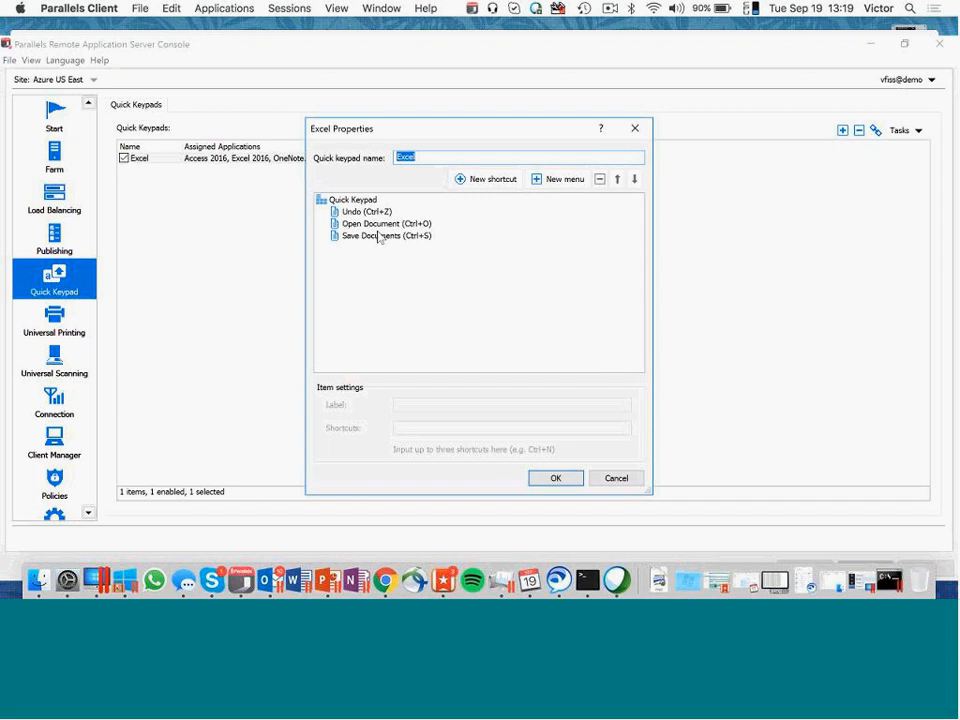
click(485, 179)
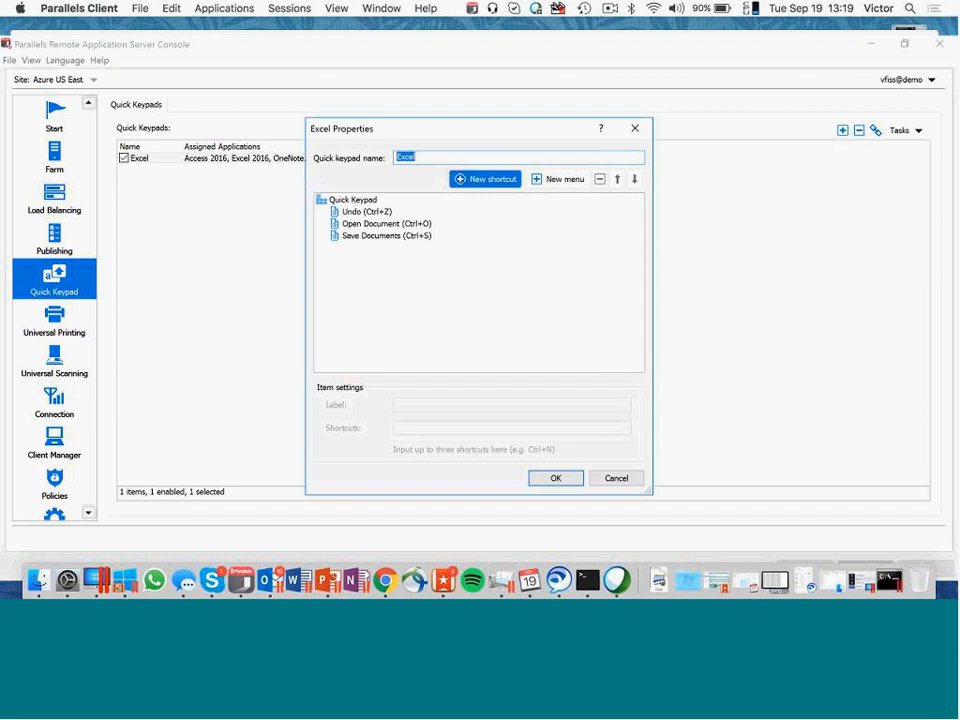
click(501, 180)
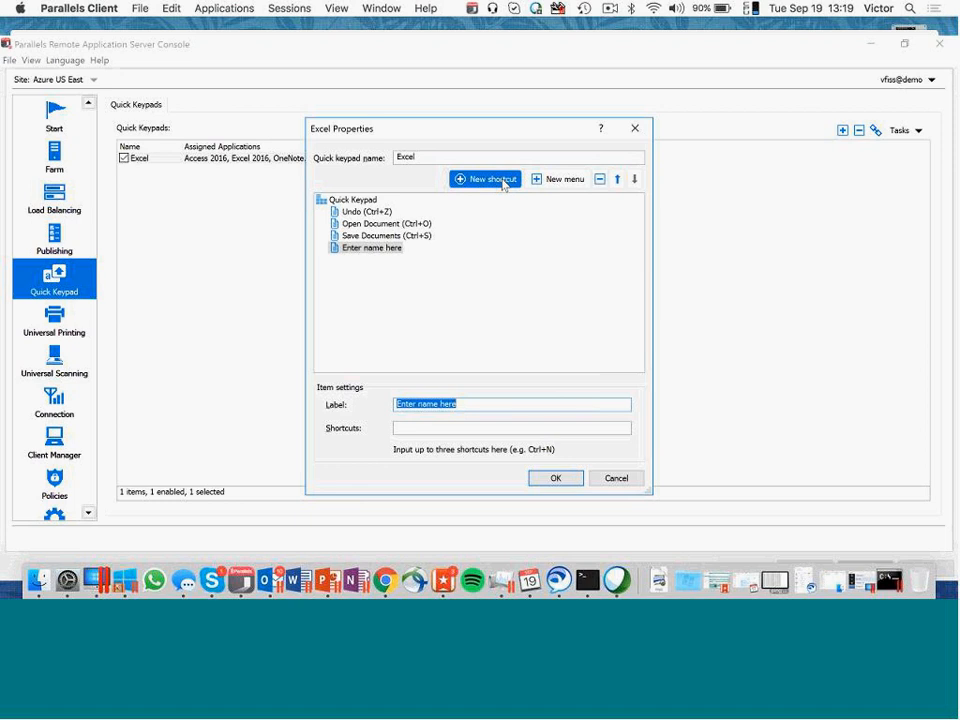
key(Escape)
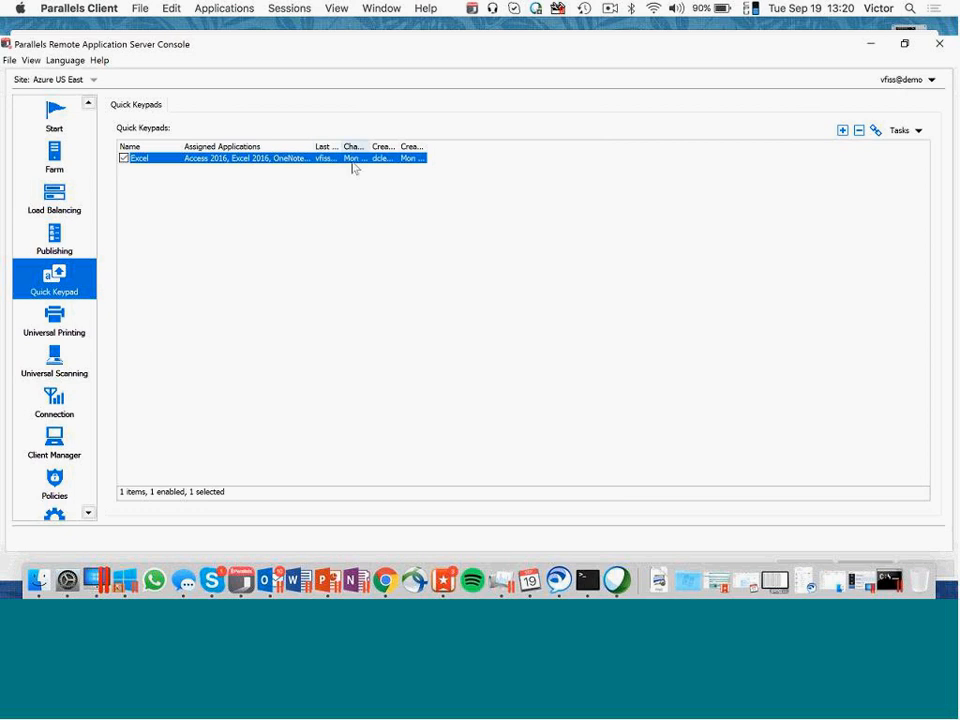
- Add a shortcut labelled "Close app" with the key combination Alt+F4 to the Excel quick keypad
double_click(352, 158)
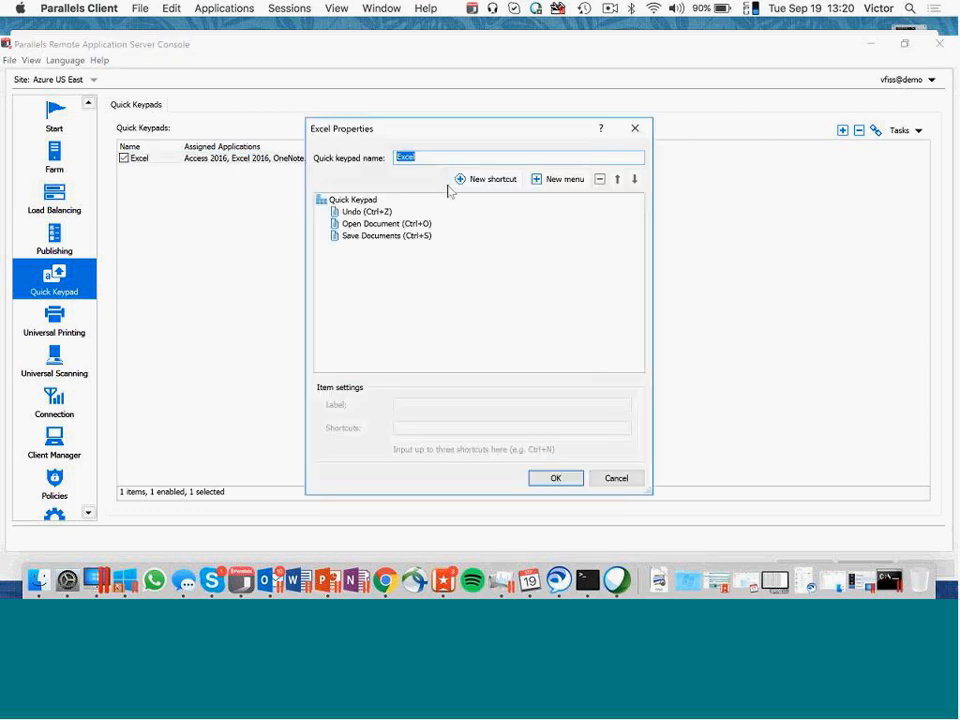
click(499, 182)
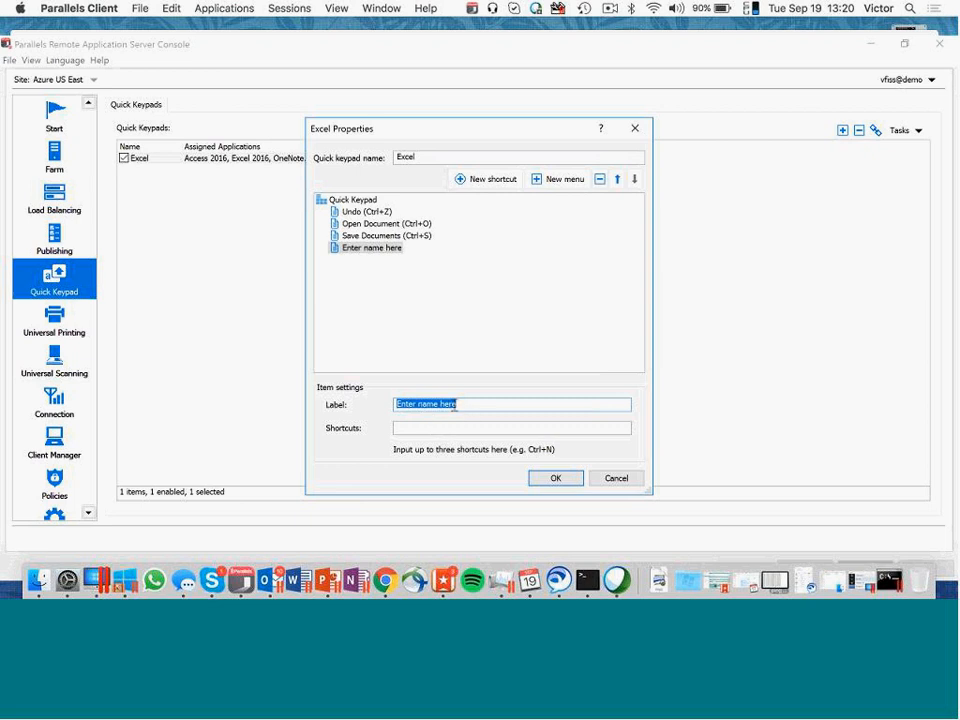
text(Close app)
click(448, 426)
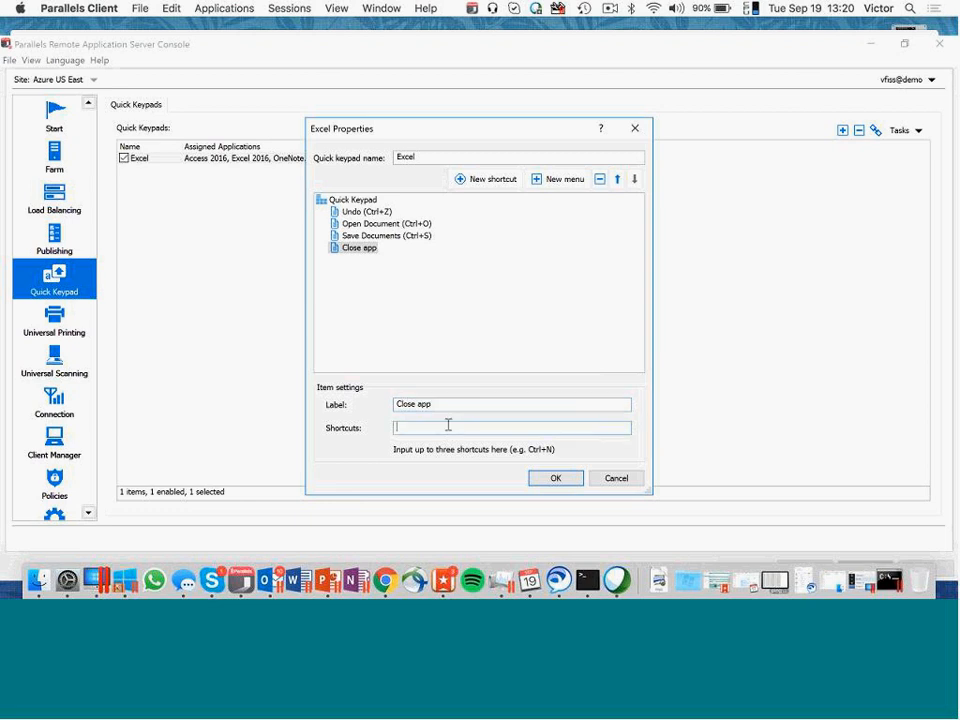
key(alt)
key(alt+F4)
click(556, 478)
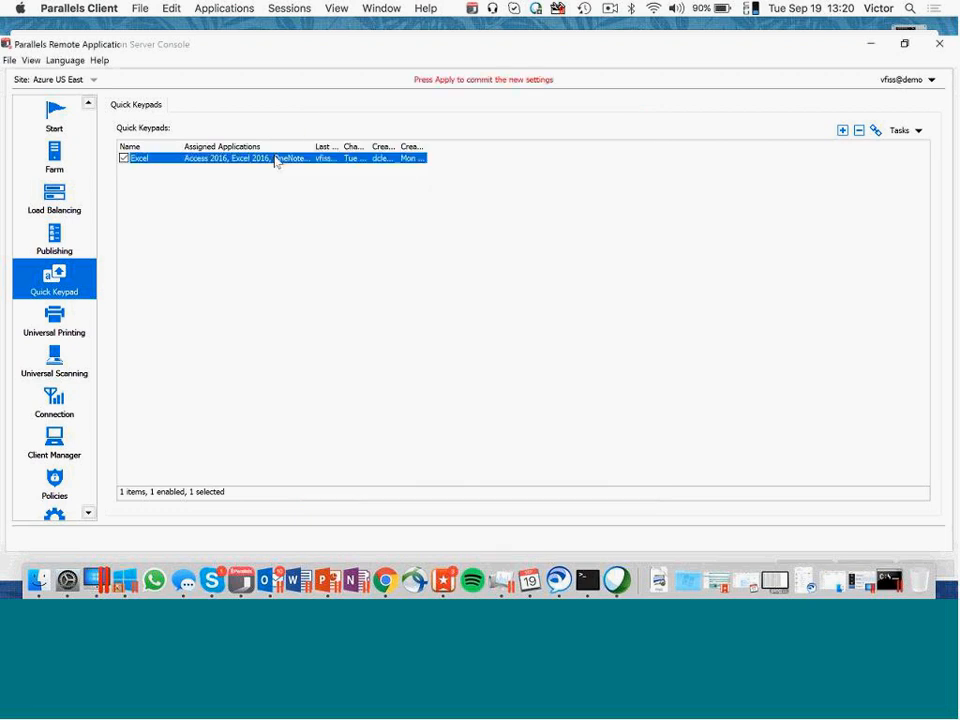
- Review the Excel quick keypad's shortcut list and the published applications it is assigned to
double_click(276, 160)
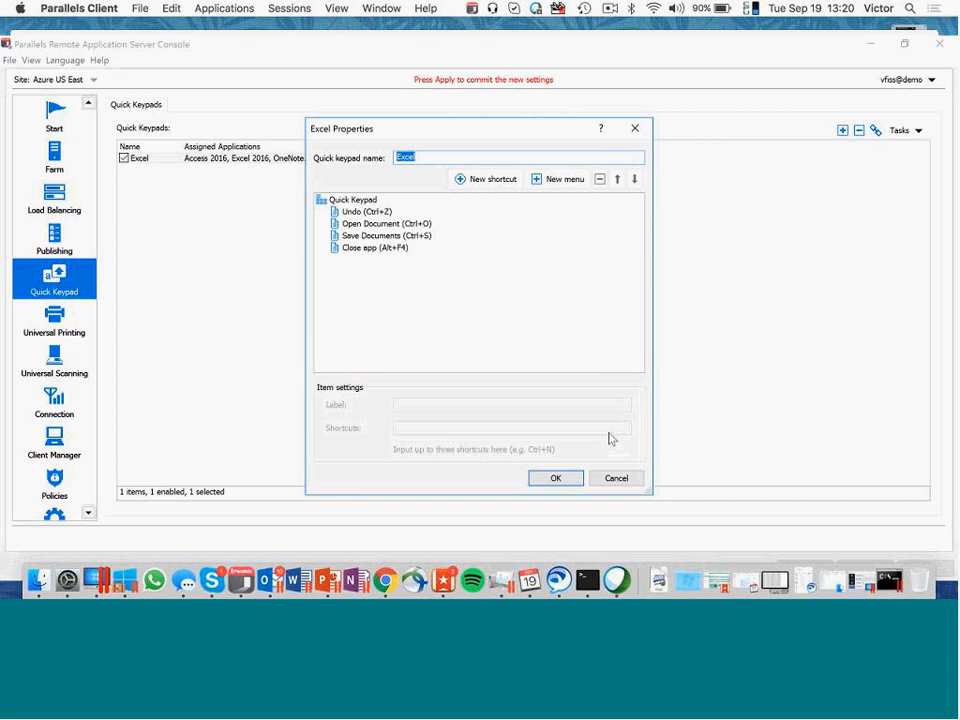
click(616, 477)
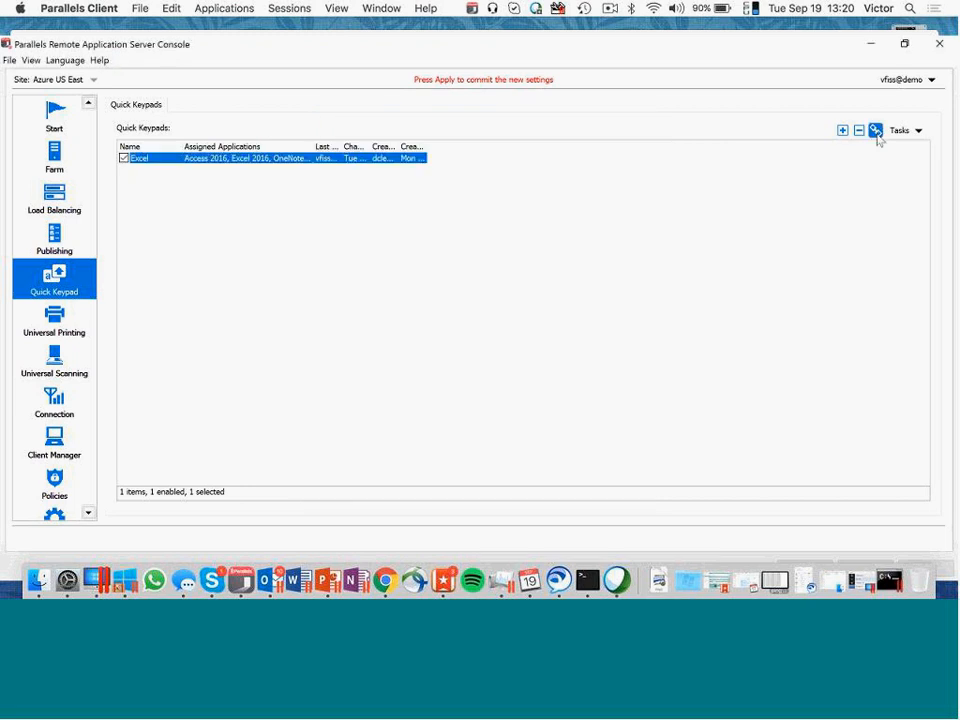
click(875, 131)
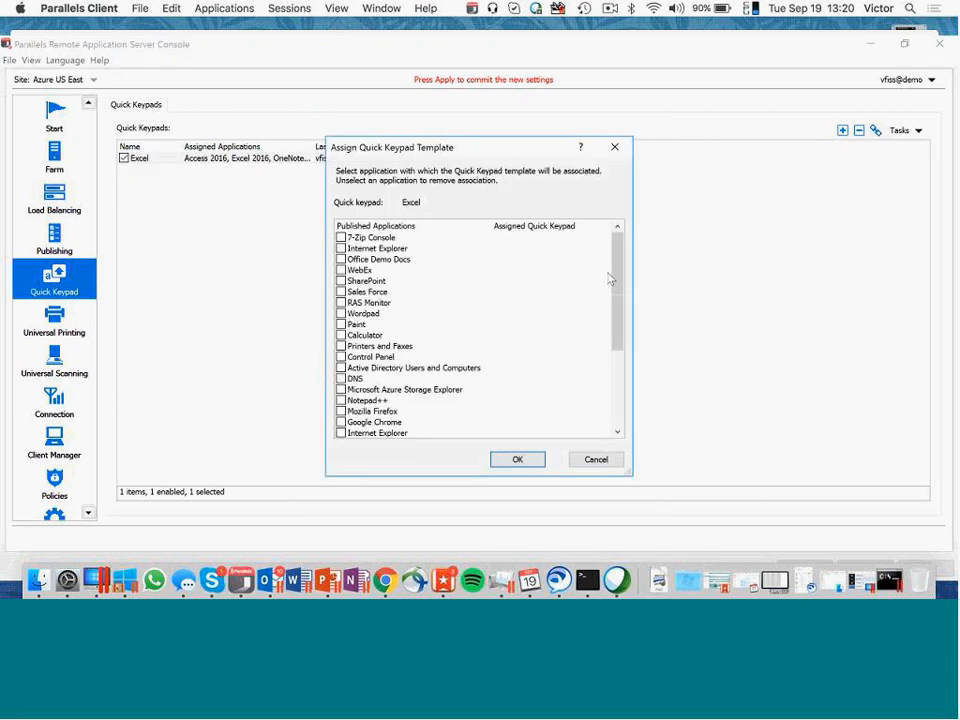
scroll(608, 279, down, 4)
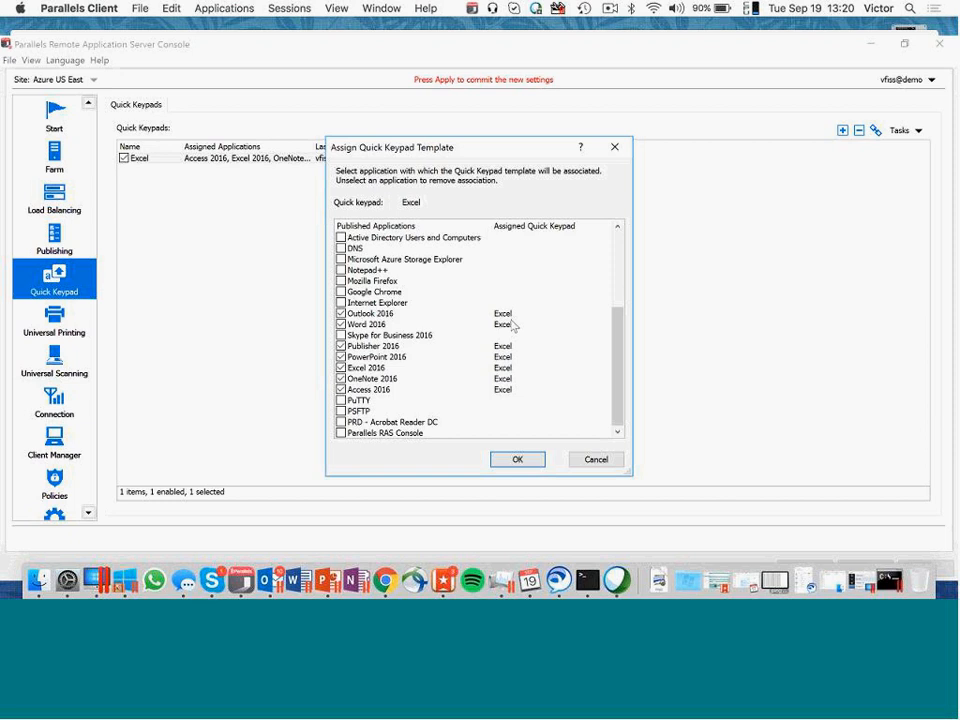
click(519, 462)
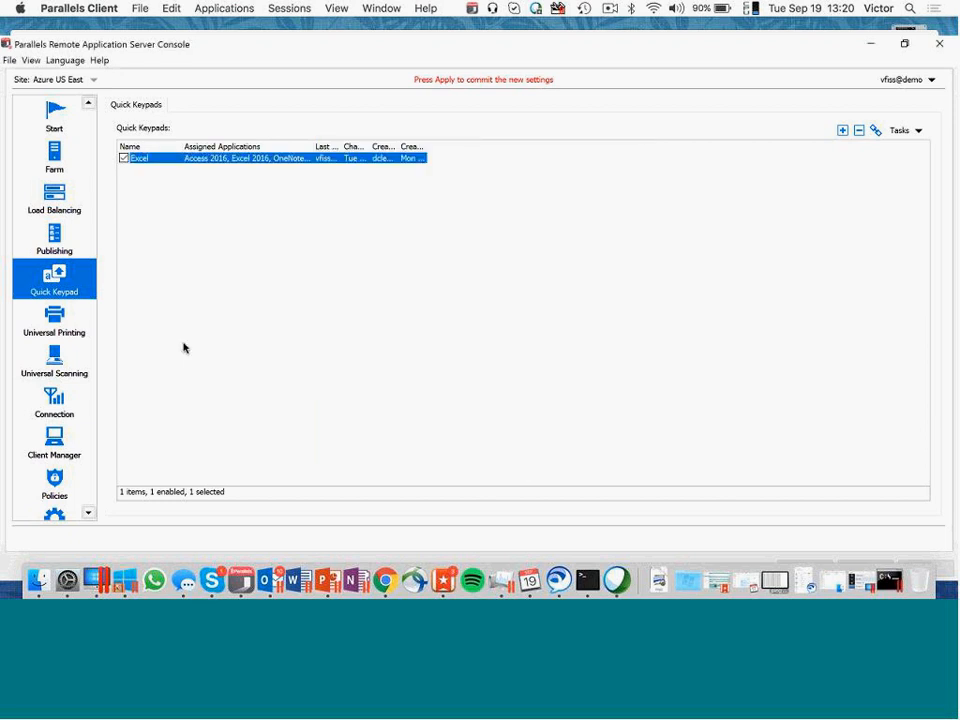
- Examine the connection authentication and session settings, including the automatic logoff times offered for idle RAS sessions
click(48, 404)
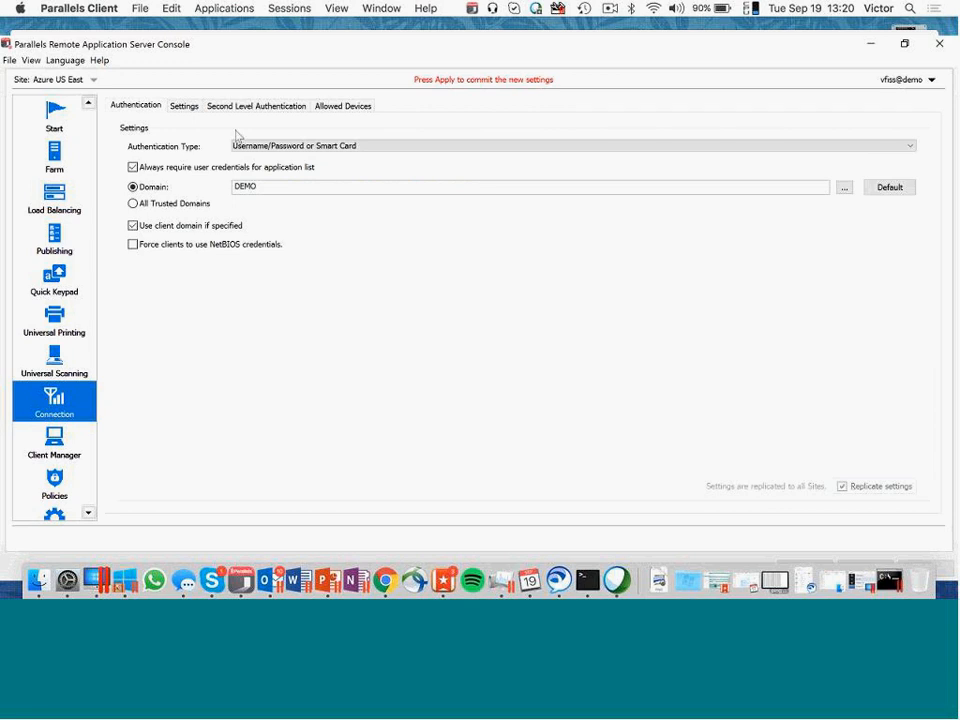
click(196, 112)
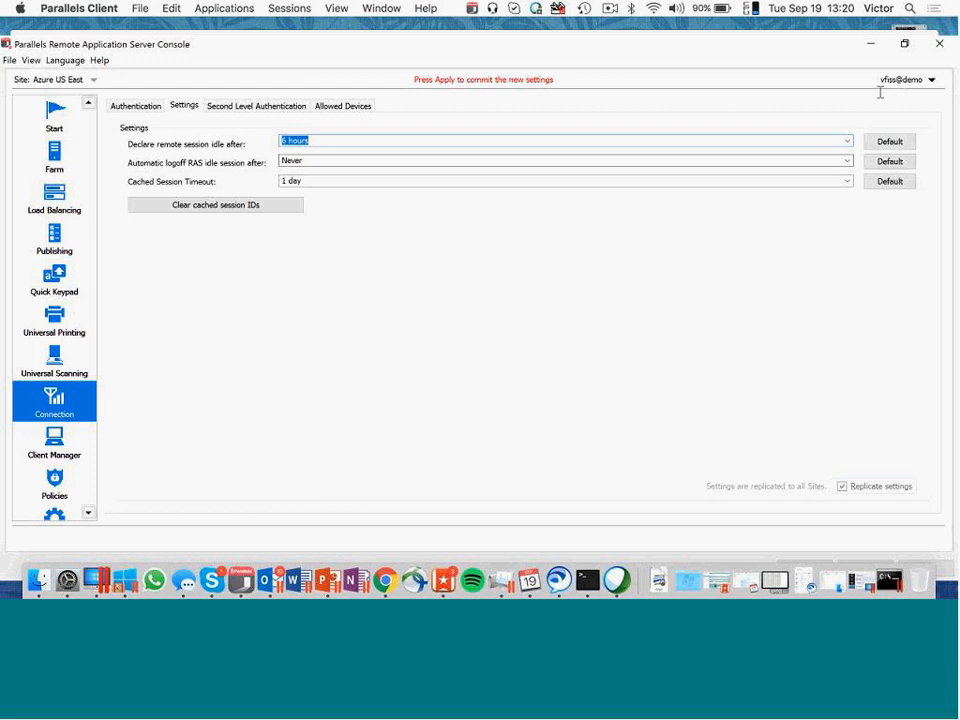
click(846, 161)
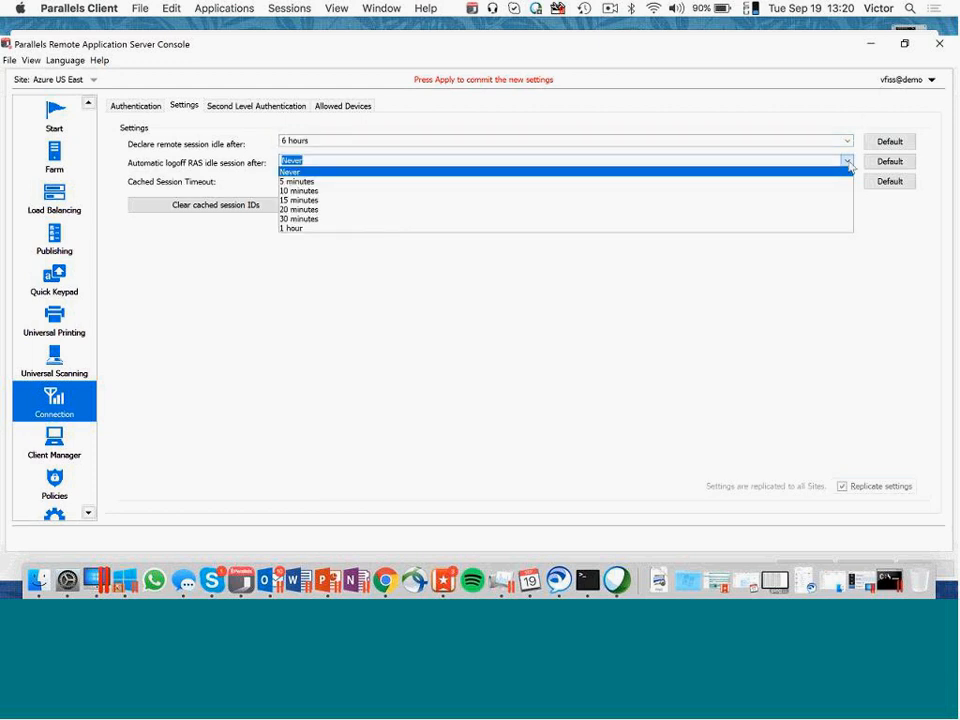
click(340, 237)
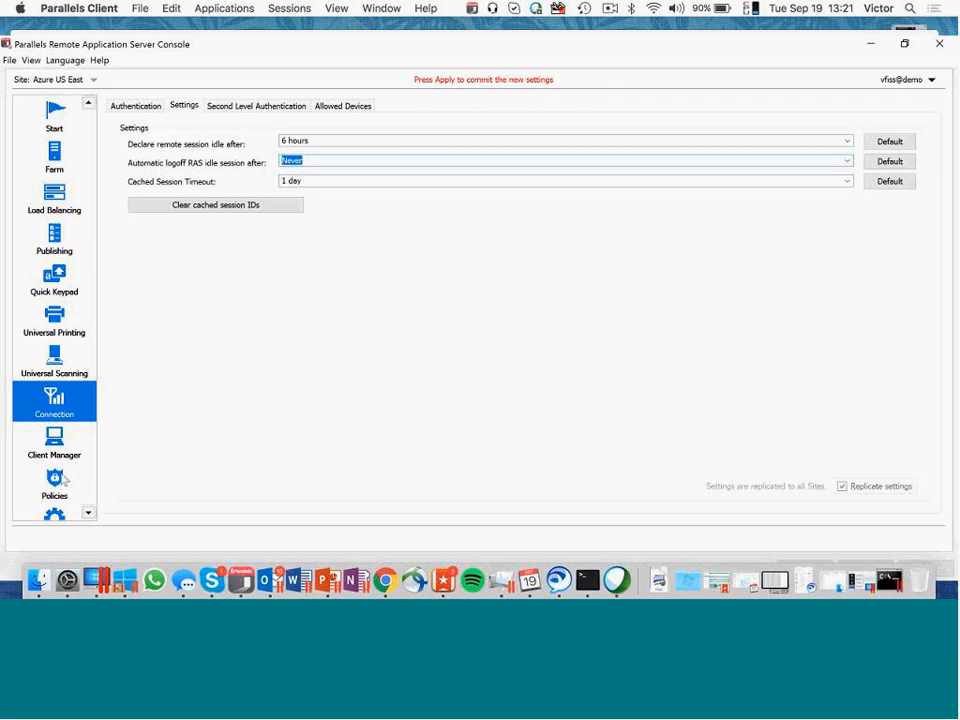
- Examine the control settings, connection property categories and local resources of the Devices and Network Optimization policy
click(60, 482)
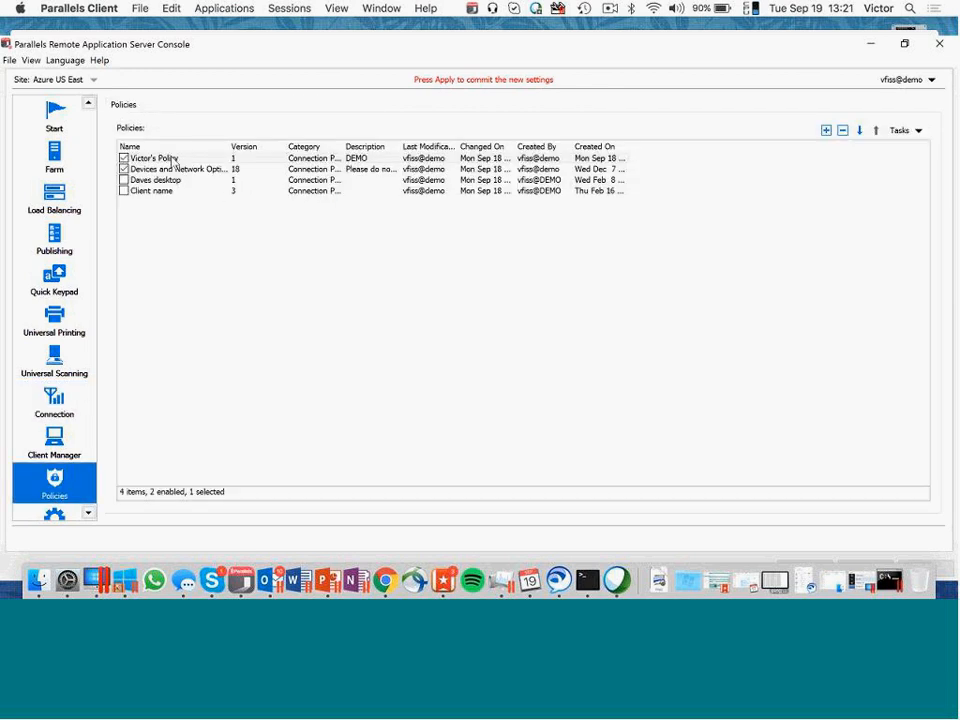
double_click(173, 166)
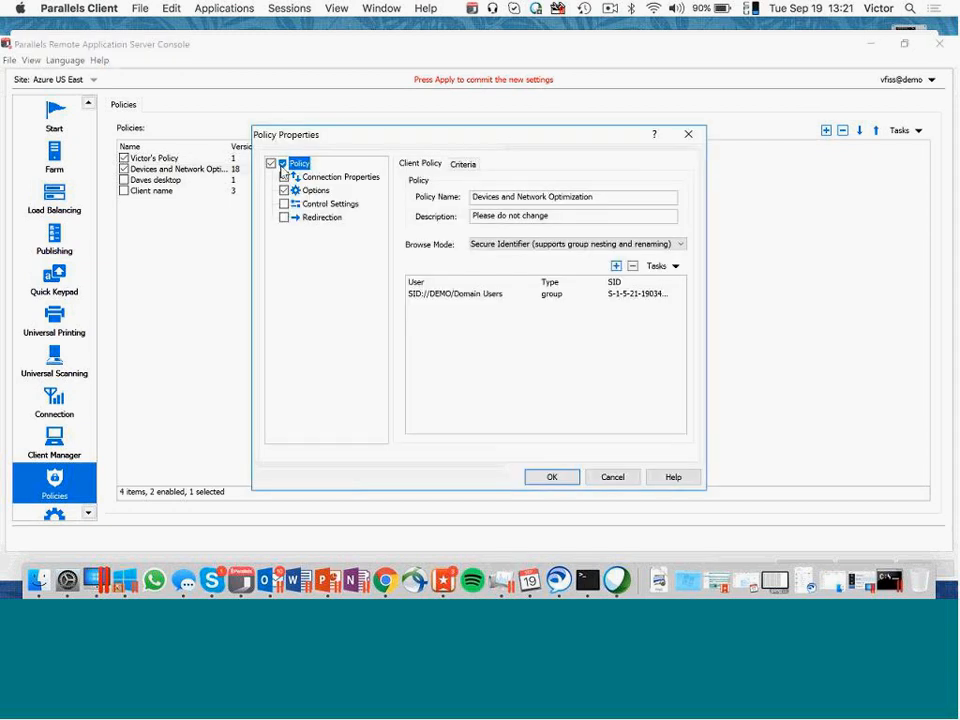
click(330, 203)
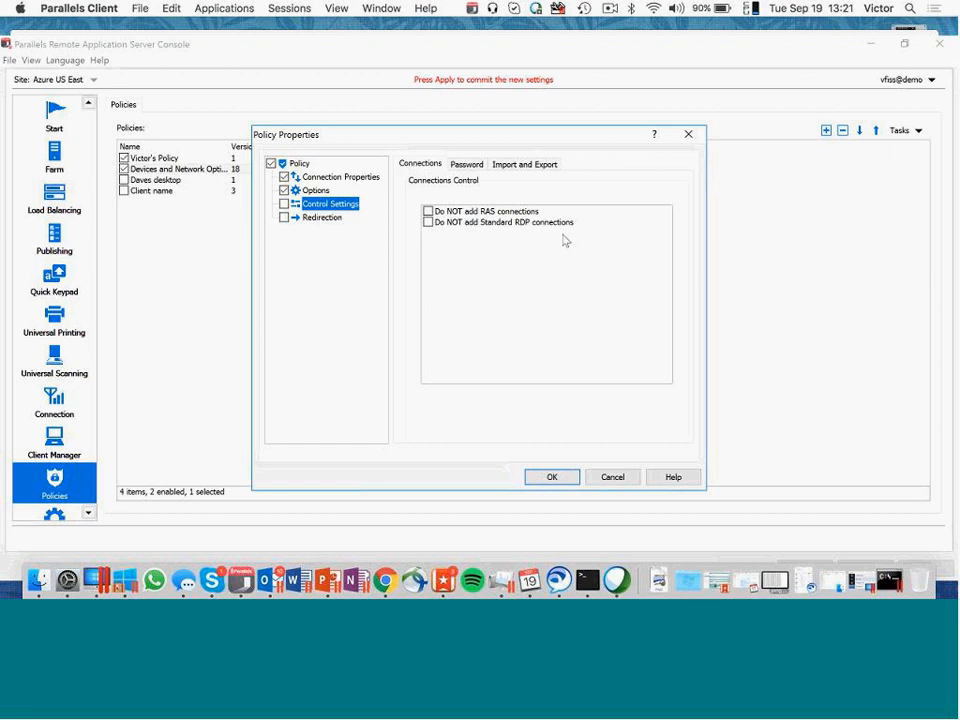
click(336, 180)
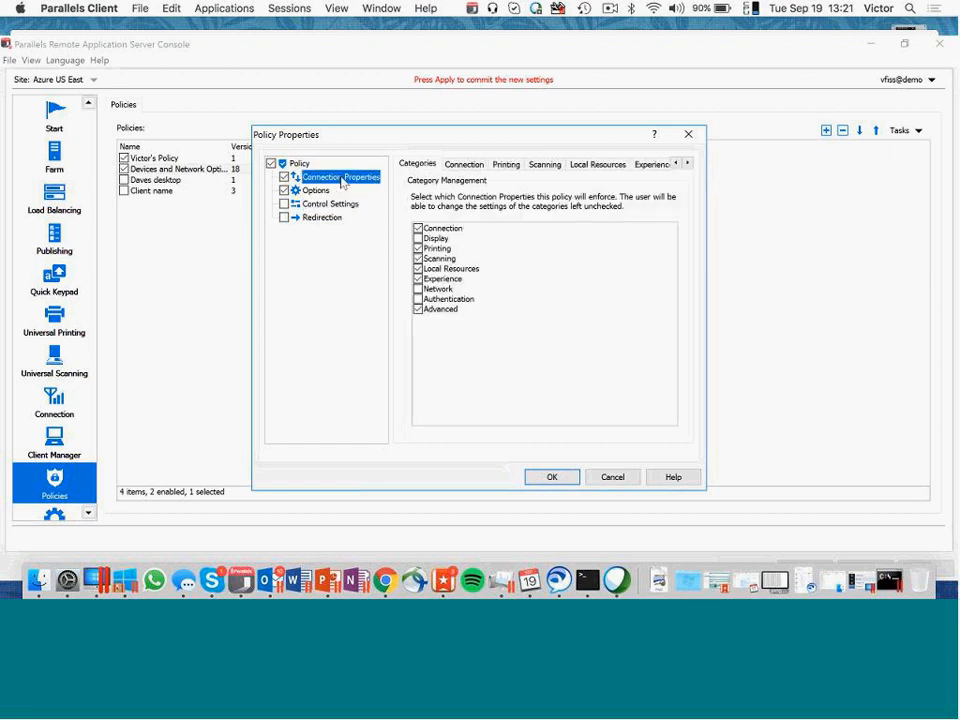
click(687, 164)
click(687, 164)
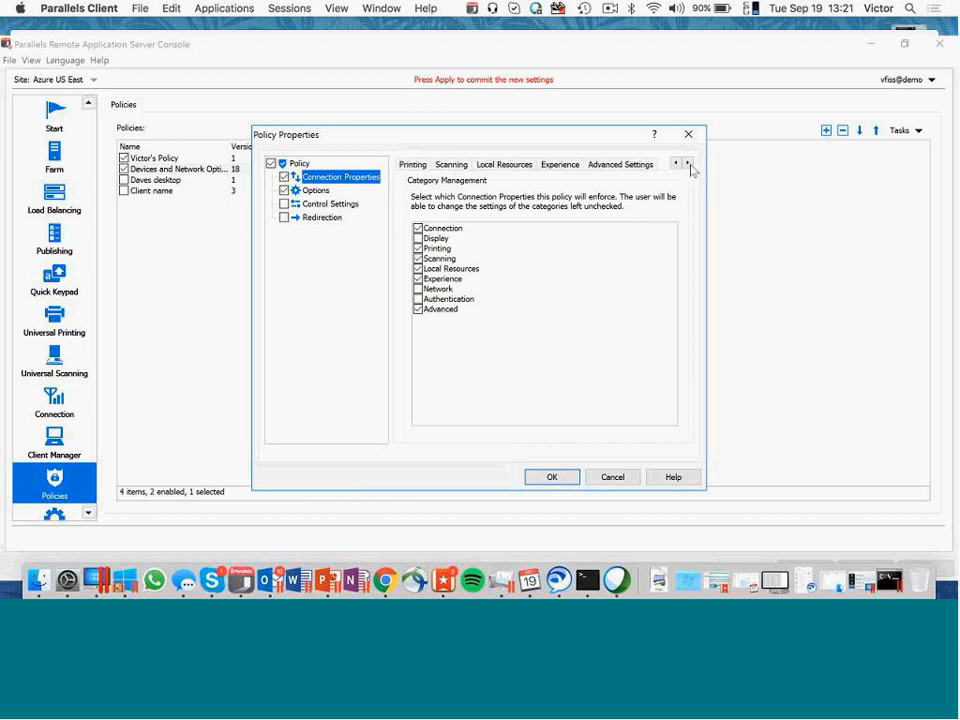
click(508, 166)
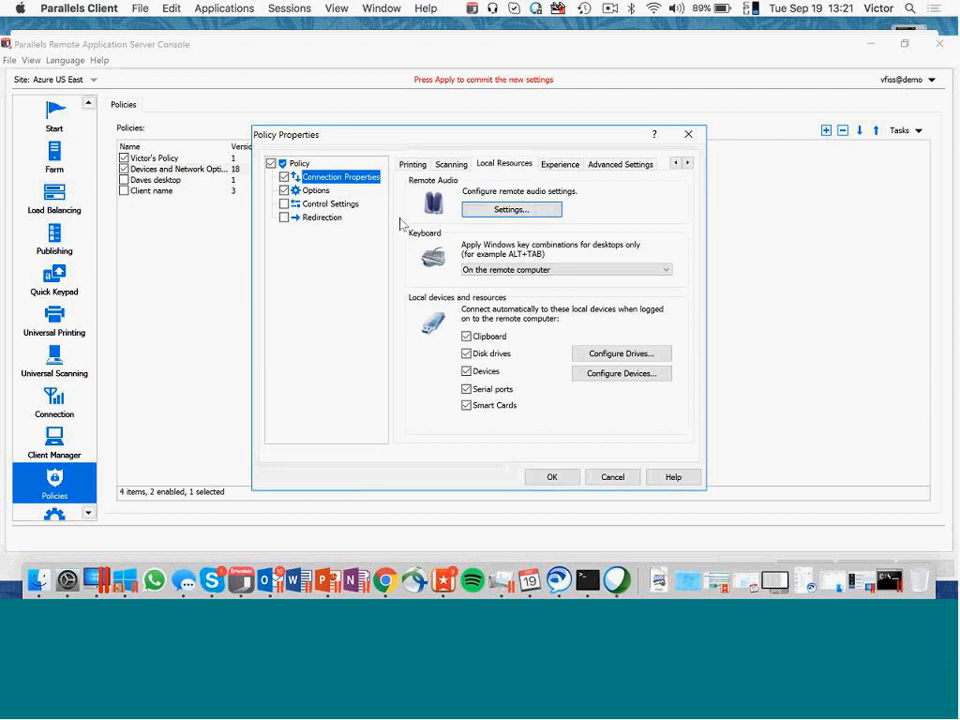
- Examine the policy's general and advanced client options and its gateway redirection settings
click(316, 190)
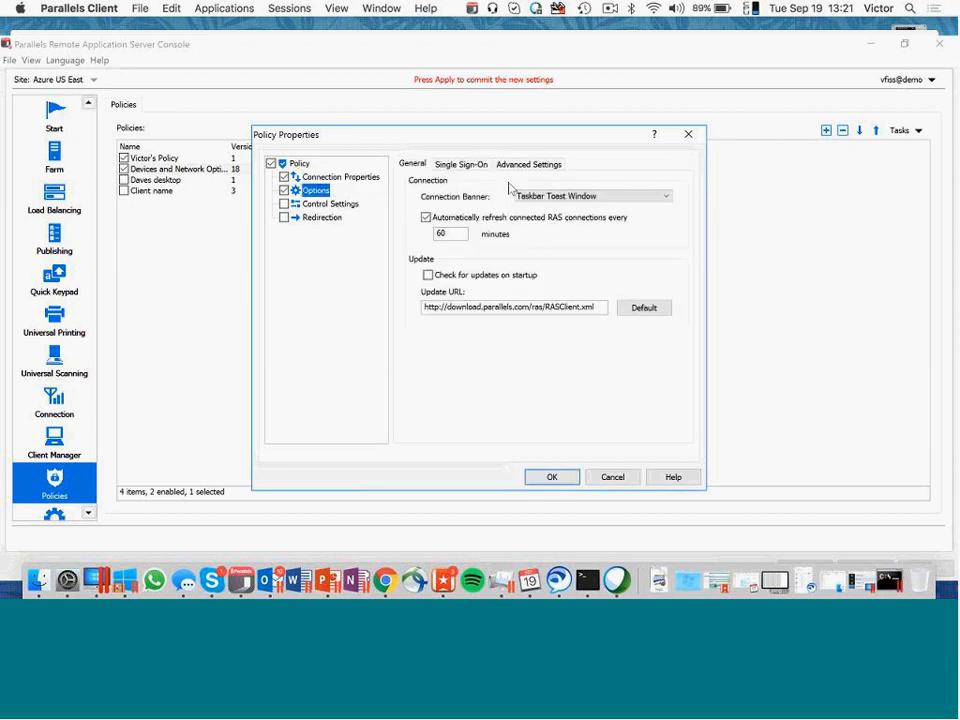
click(528, 164)
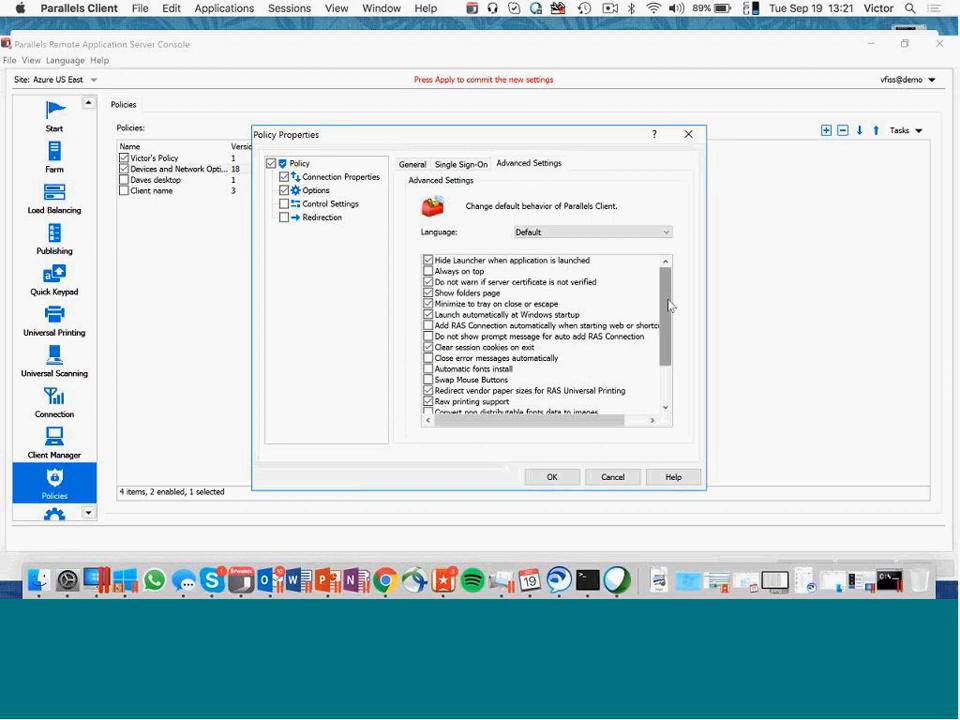
drag(668, 305, 660, 390)
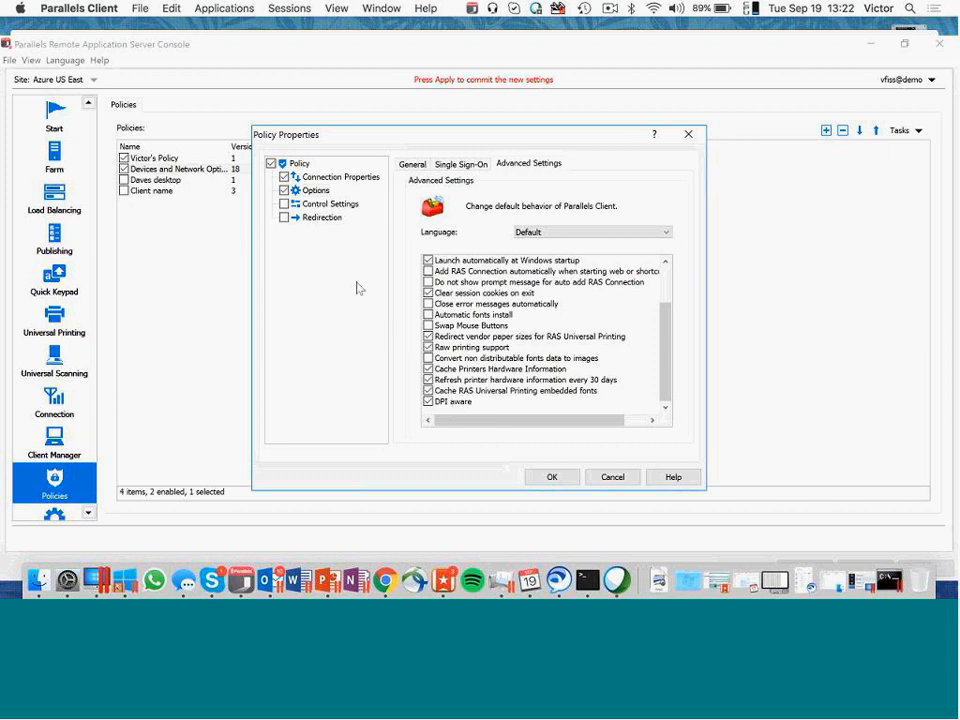
click(322, 219)
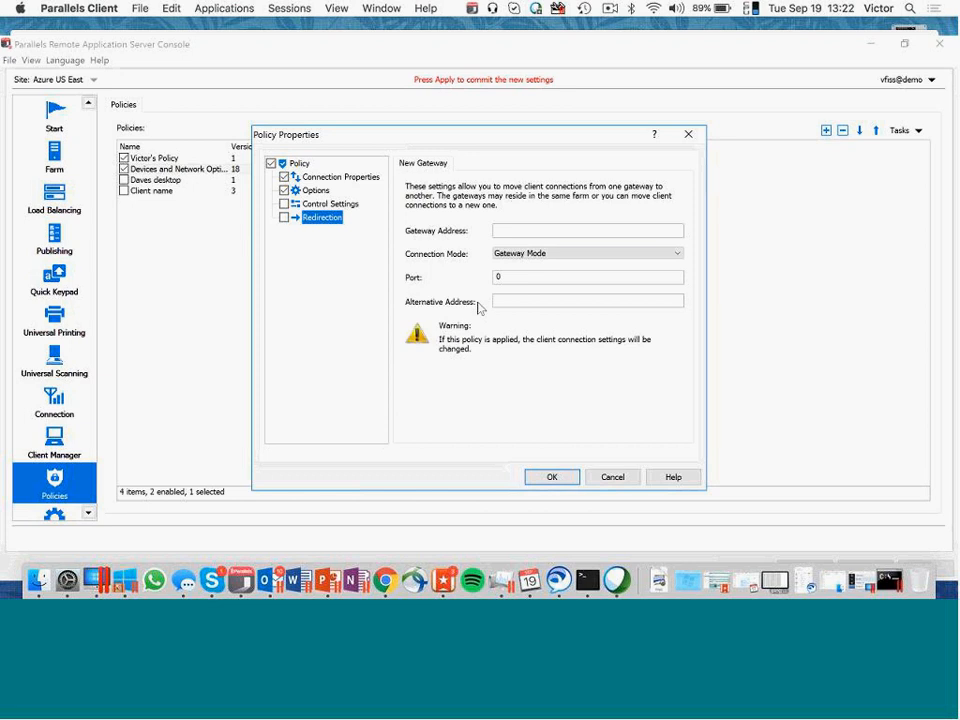
- Switch to Chrome, log out of the Parallels HTML5 Client and remove the path after usdemo.parallelsras.net from the web address
click(634, 484)
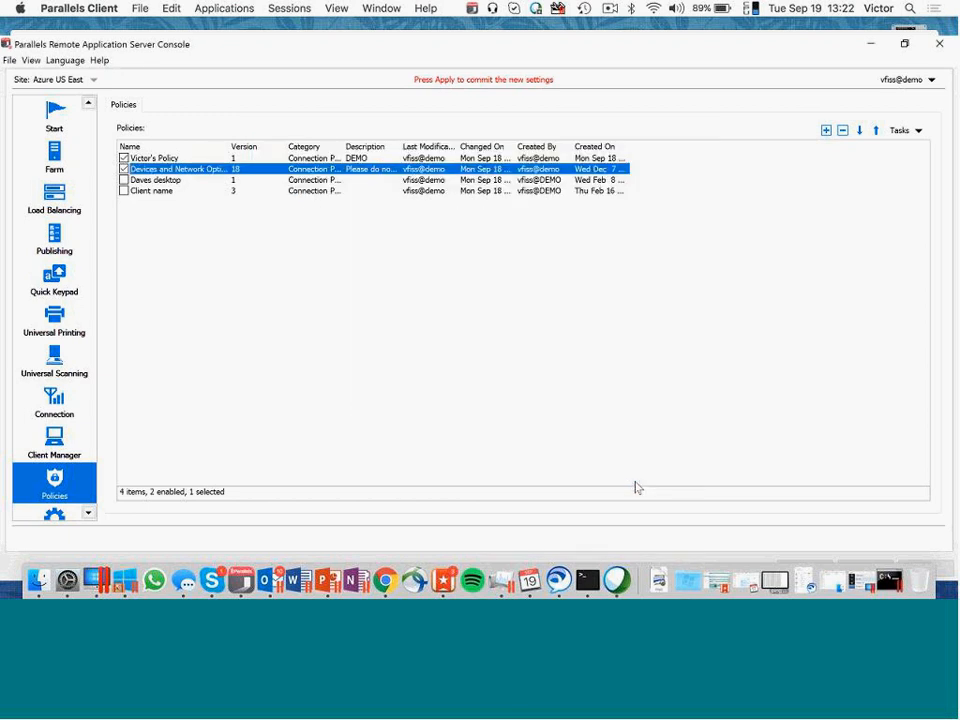
click(386, 580)
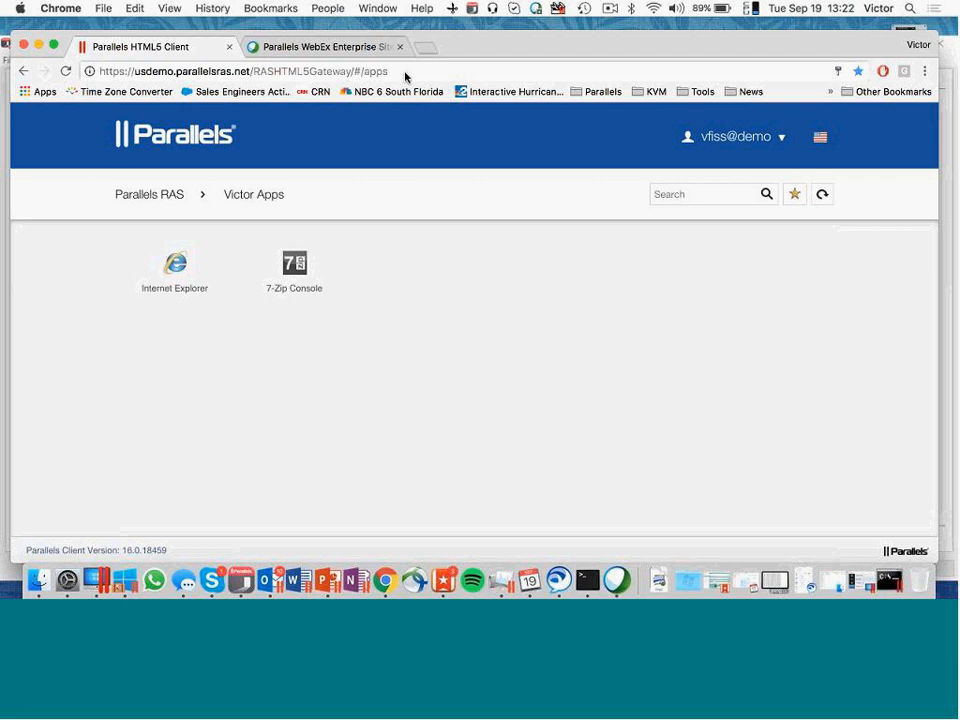
drag(406, 77, 254, 71)
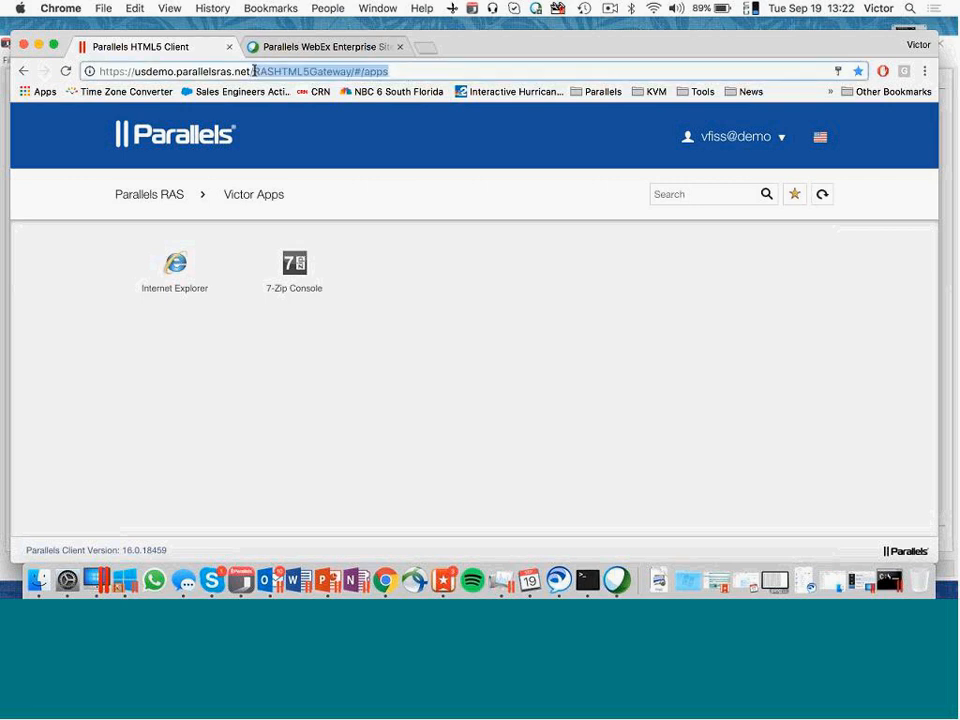
click(743, 137)
click(737, 275)
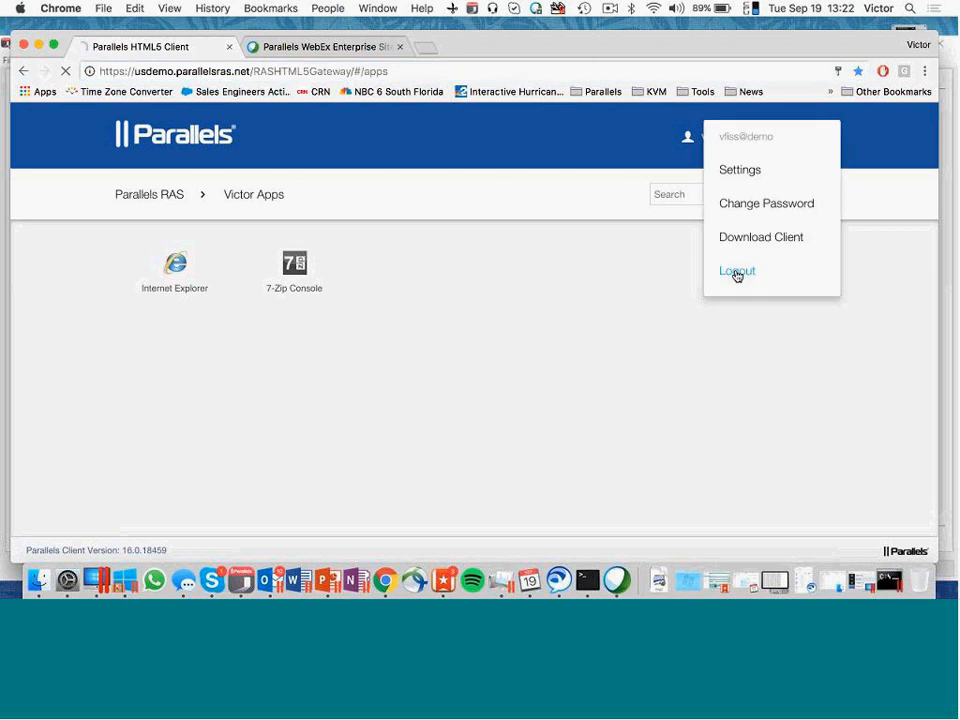
drag(392, 72, 251, 72)
key(BackSpace)
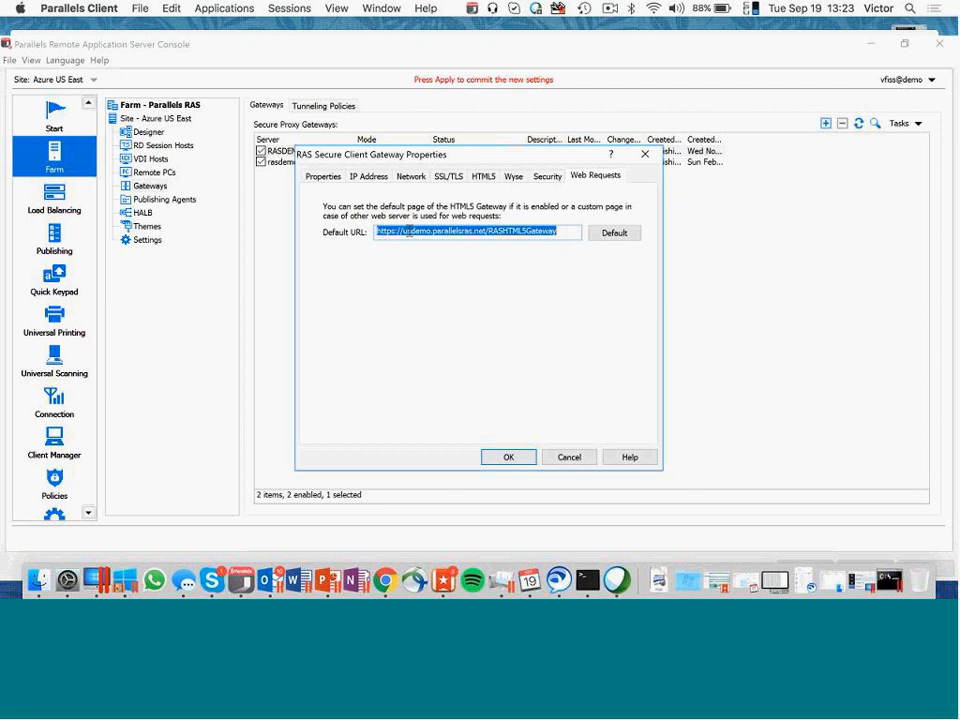
- In the RAS Console, examine the RASDEMO01 gateway's default URL for web requests and its preferred publishing agent choices
drag(409, 232, 404, 230)
click(569, 457)
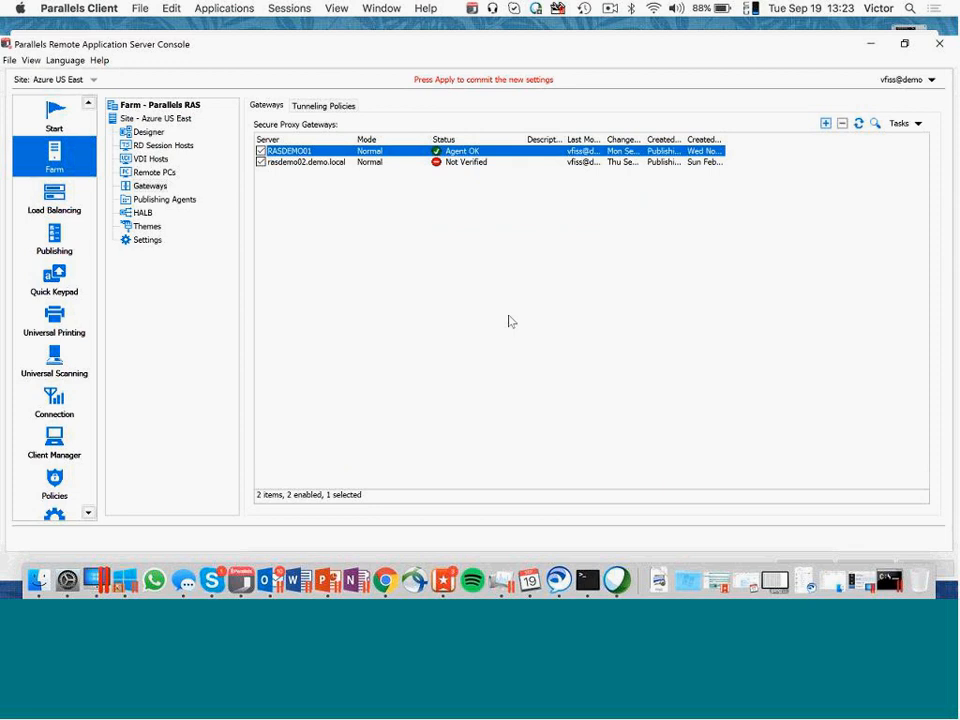
click(160, 186)
click(160, 173)
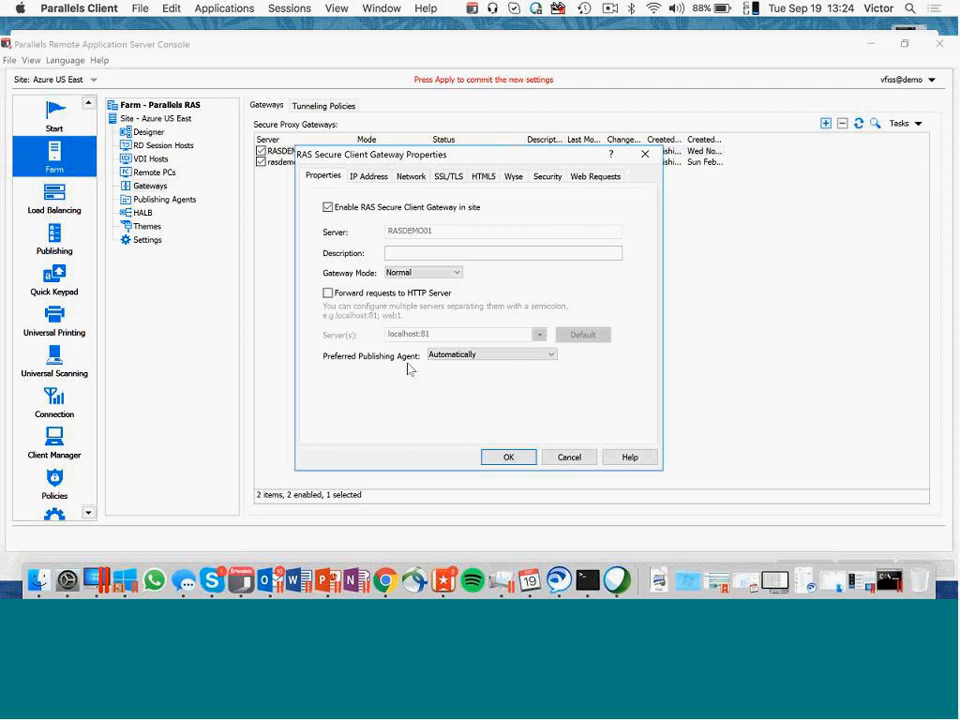
click(452, 356)
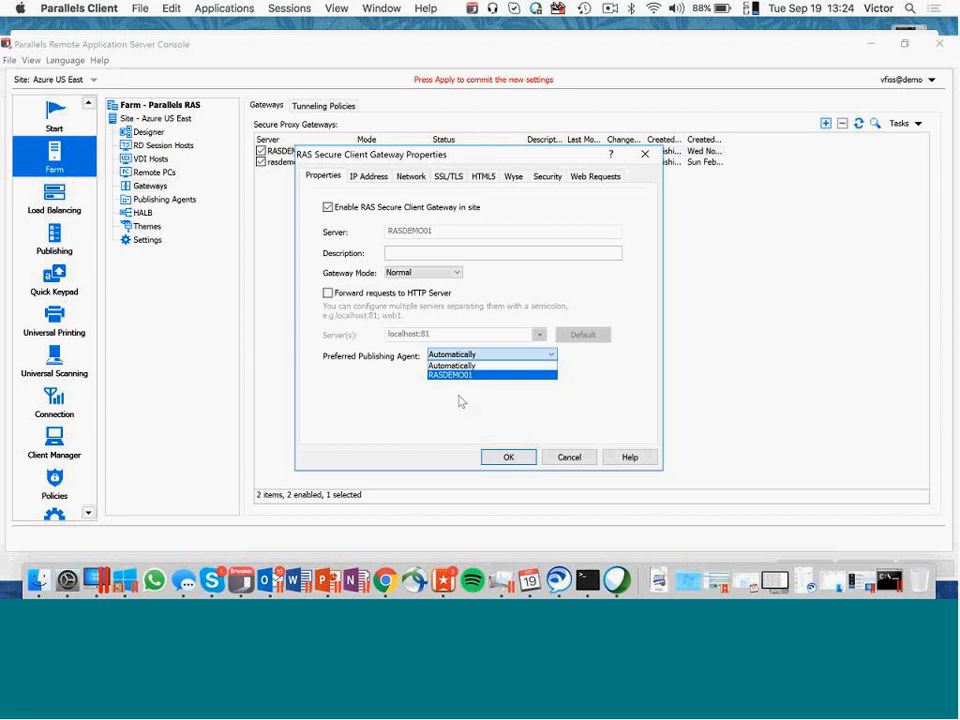
click(394, 347)
click(587, 459)
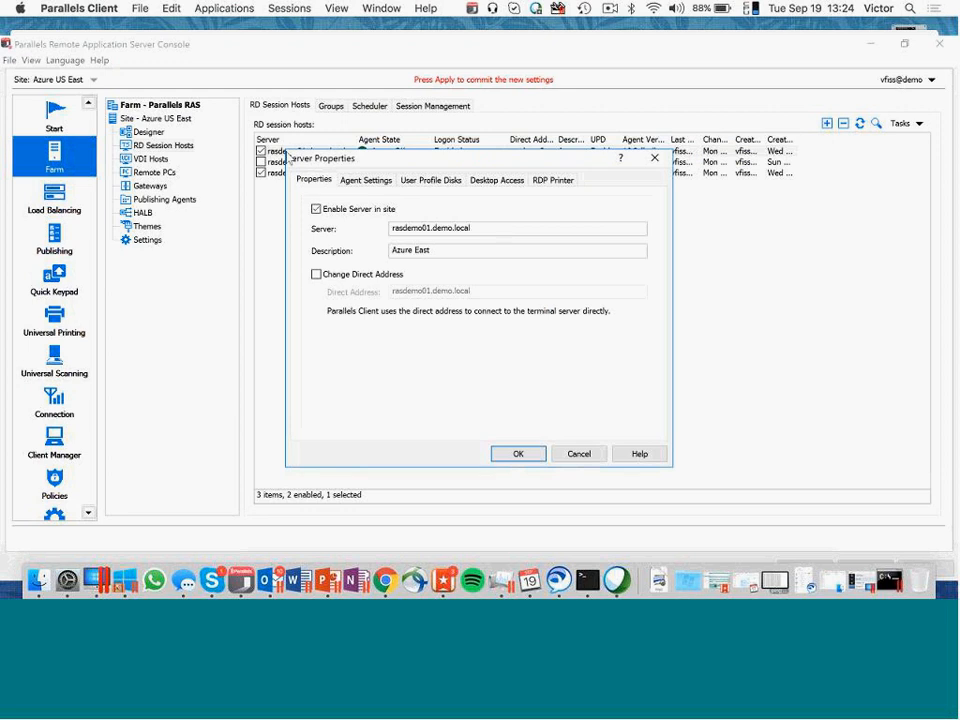
- Examine the agent settings of the rasdemo01.demo.local session host and the rasdemopc remote PC
click(366, 180)
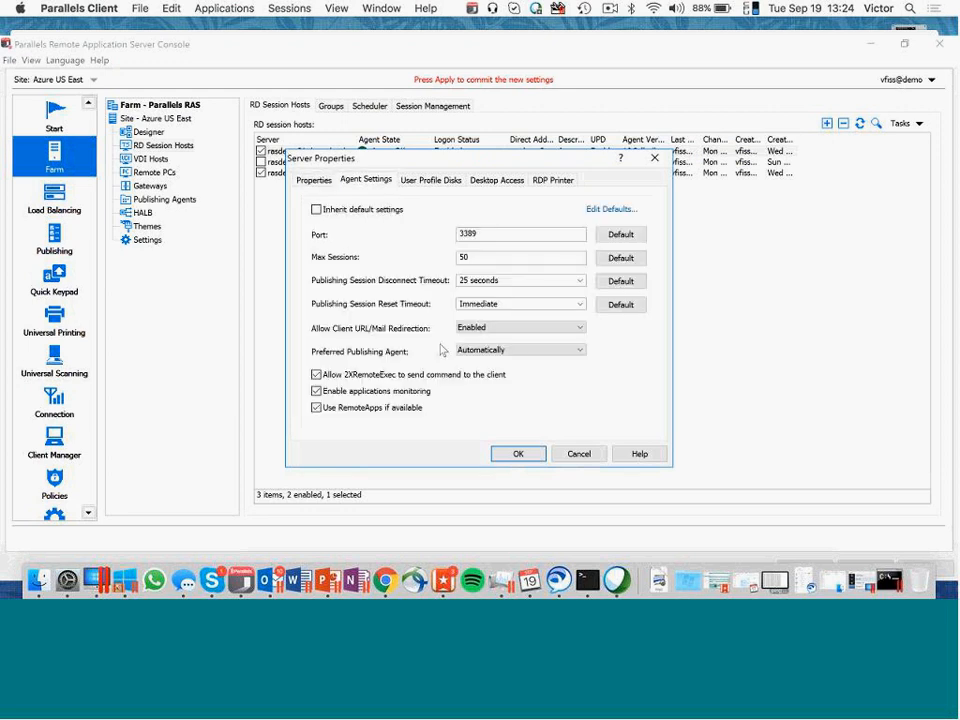
click(567, 455)
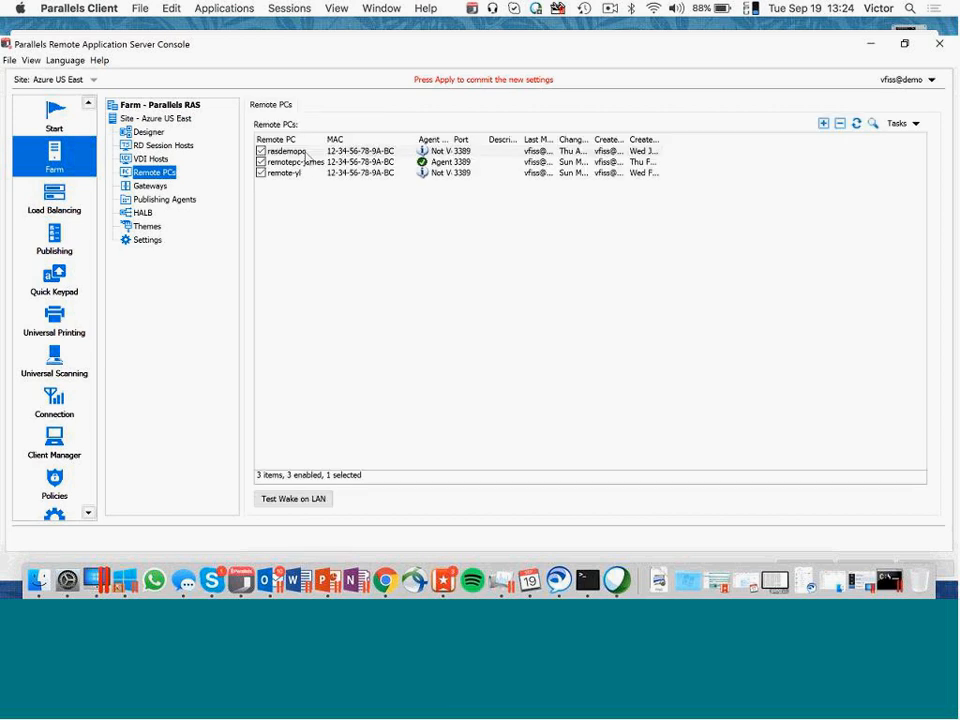
double_click(300, 151)
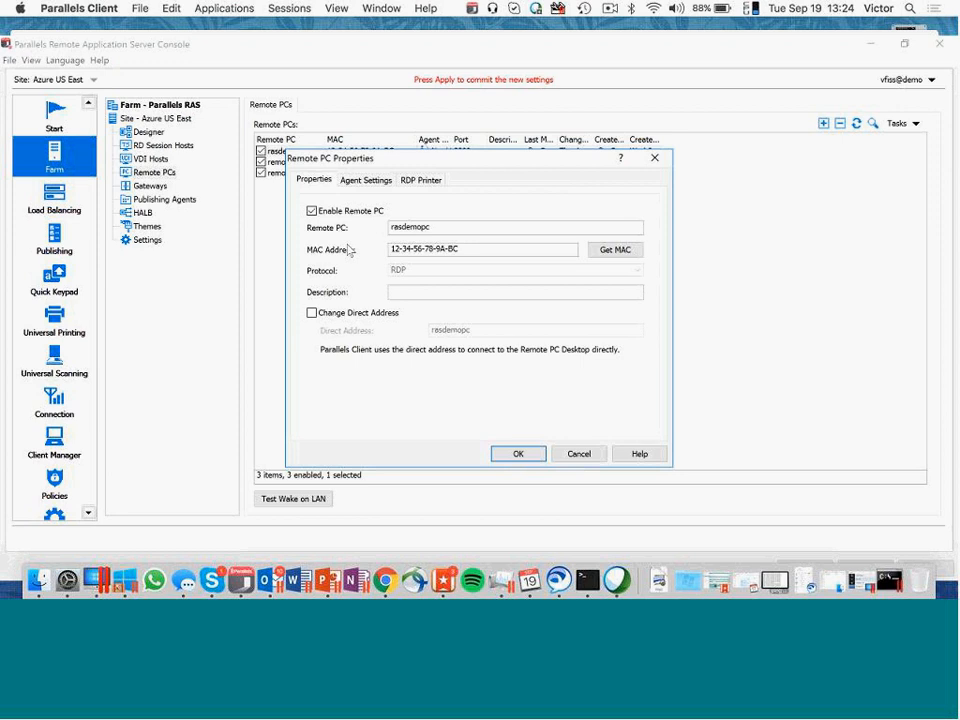
click(370, 181)
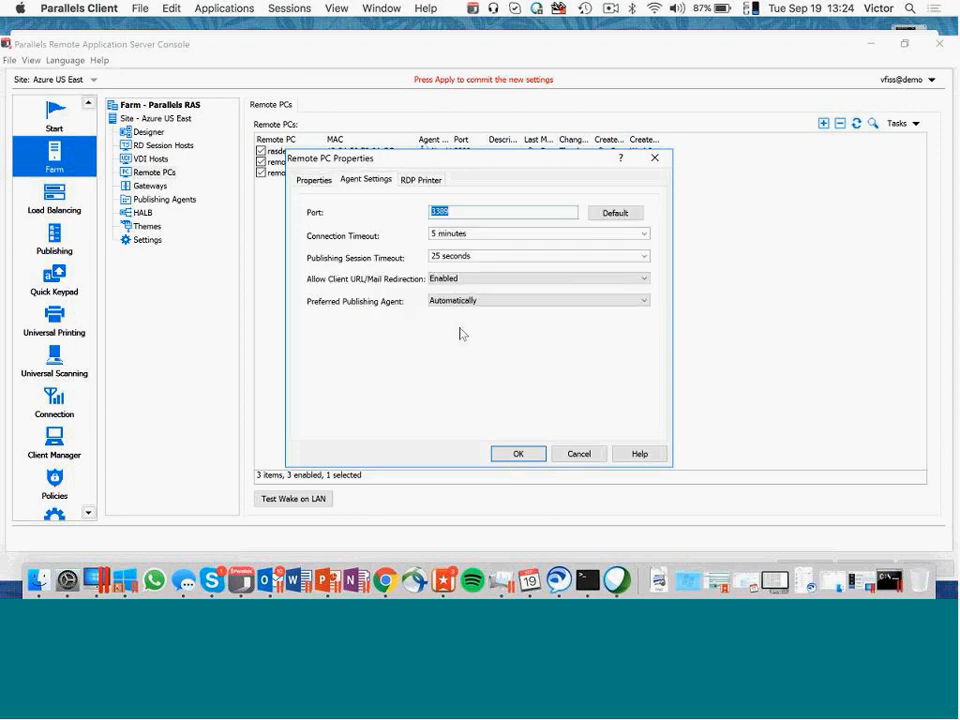
click(577, 453)
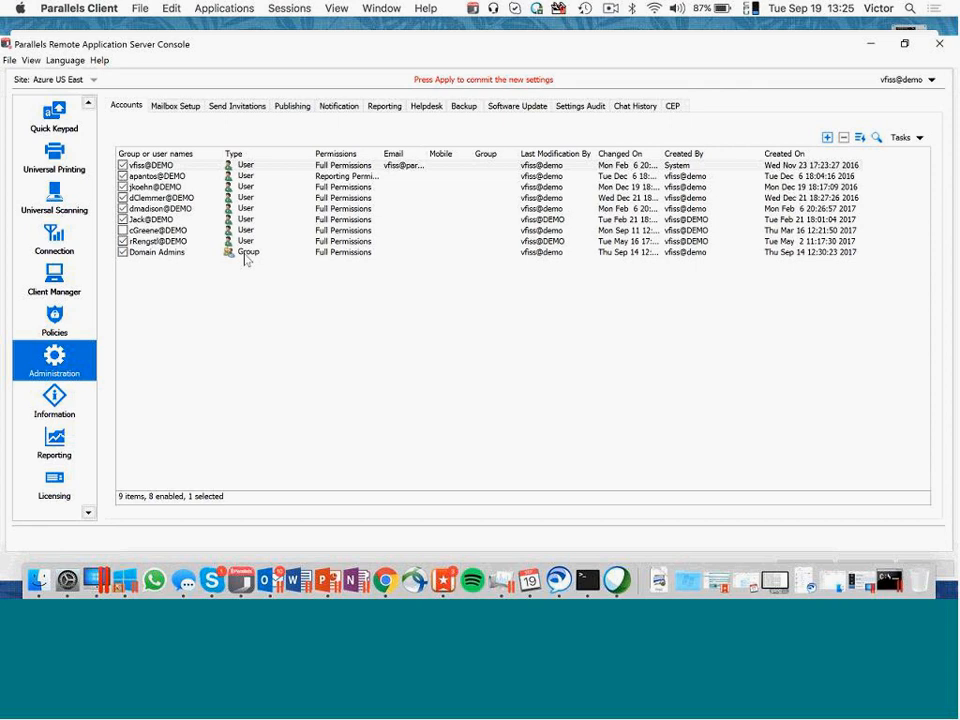
- Examine the Domain Admins administrator account and the object types that can be chosen when adding an administrator
click(260, 255)
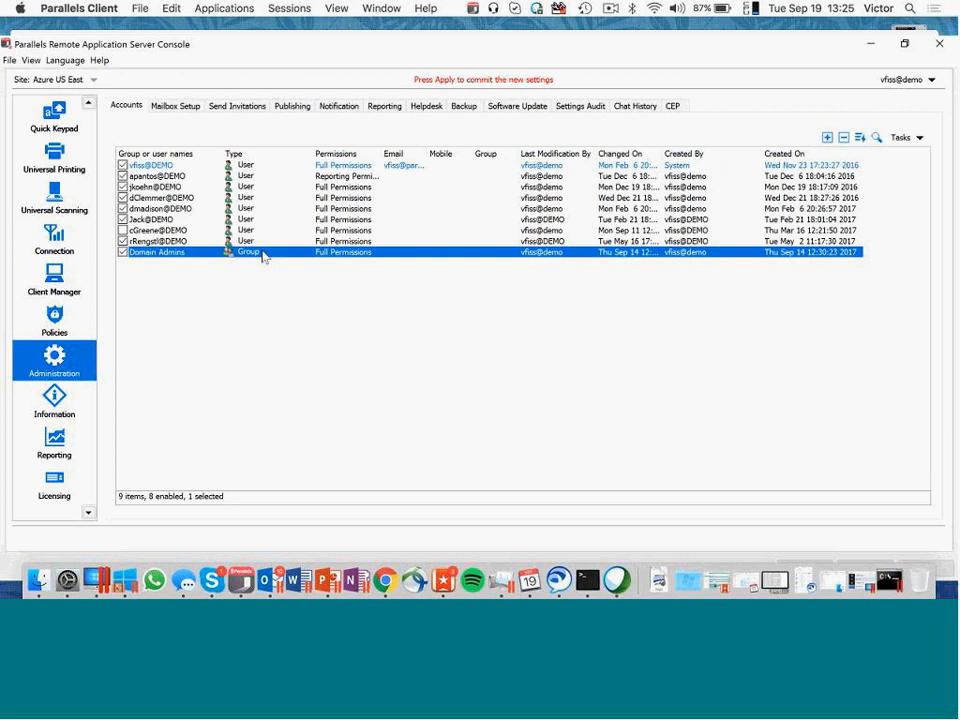
double_click(262, 256)
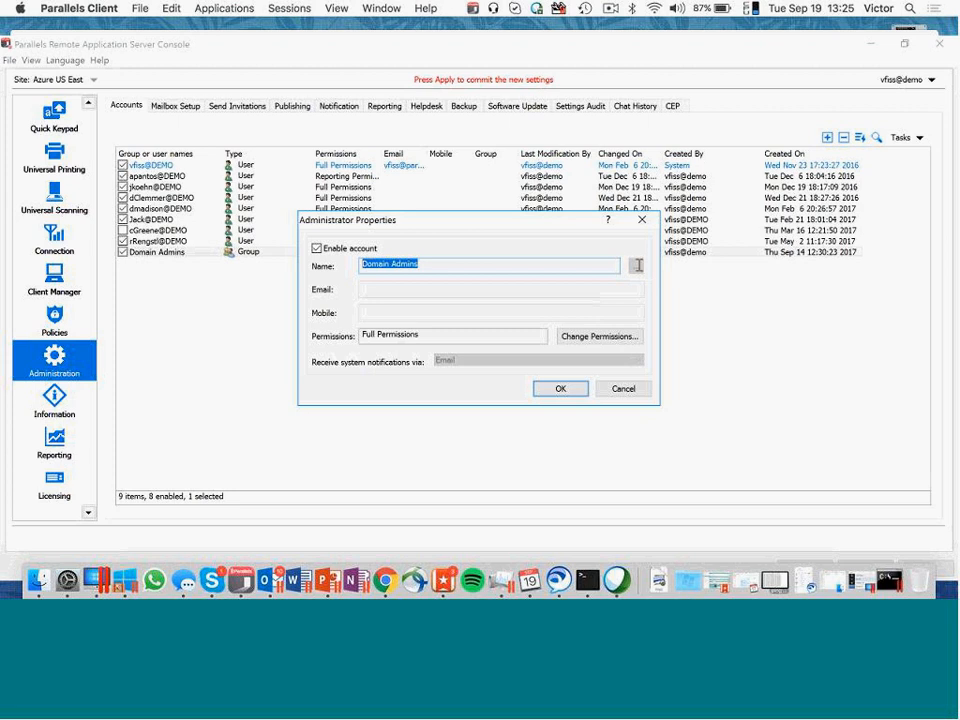
click(642, 220)
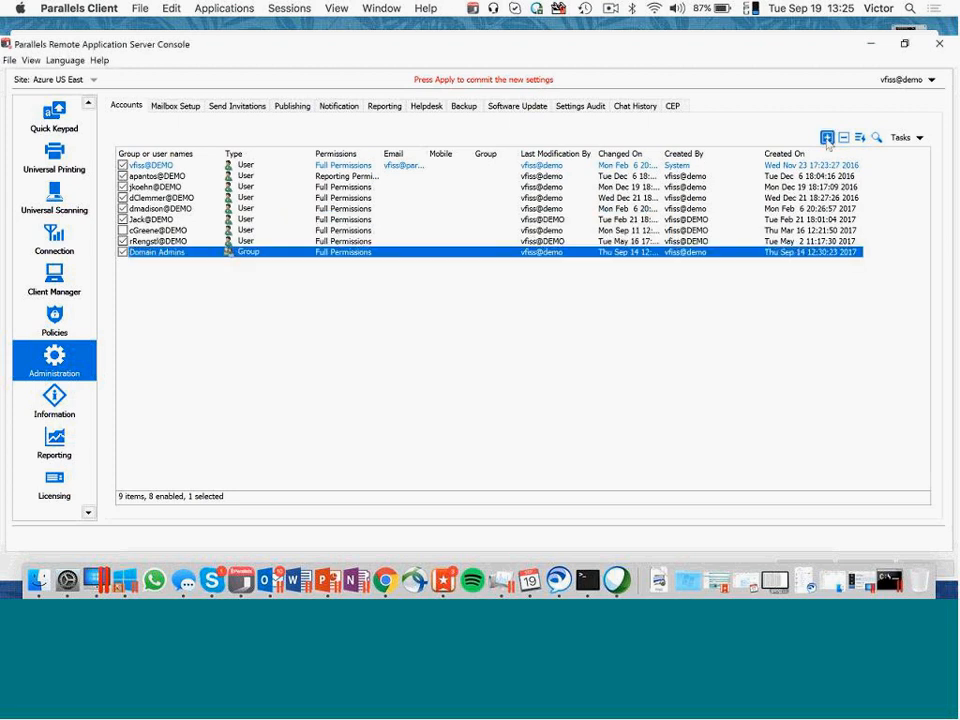
click(827, 138)
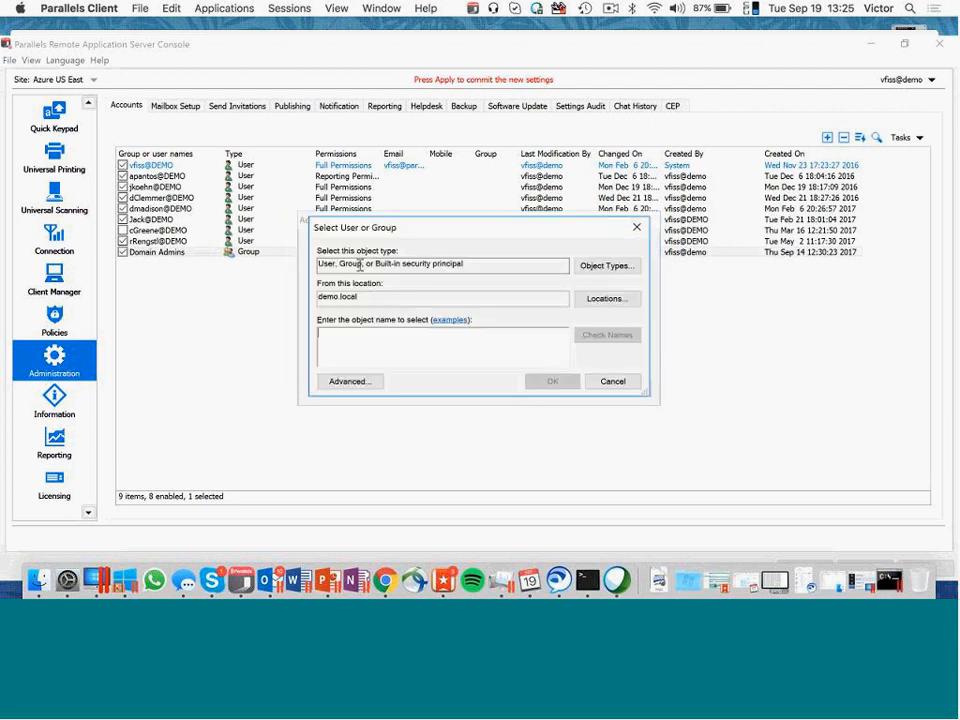
drag(360, 265, 339, 266)
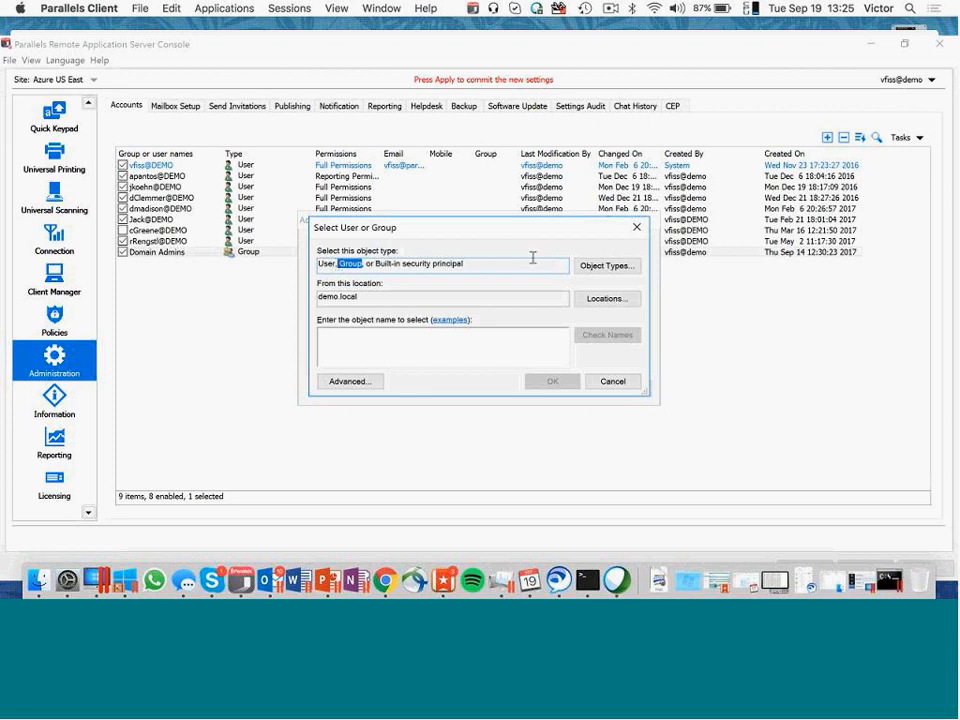
click(613, 381)
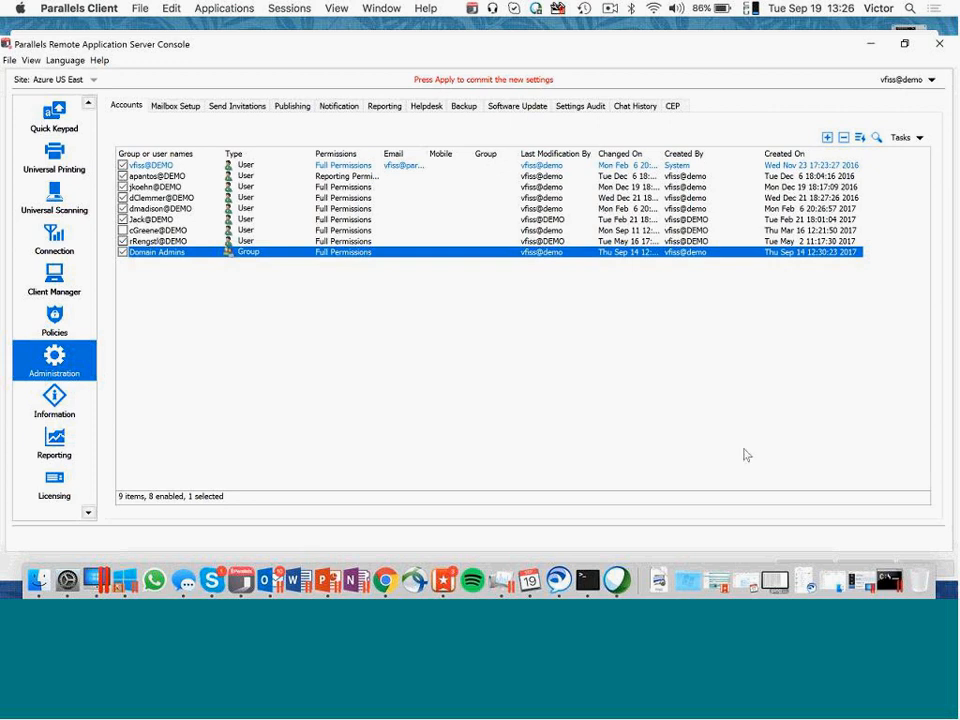
- Launch QuickTime Player to display the iPad's screen and open the iPad's Bluetooth settings
key(super+space)
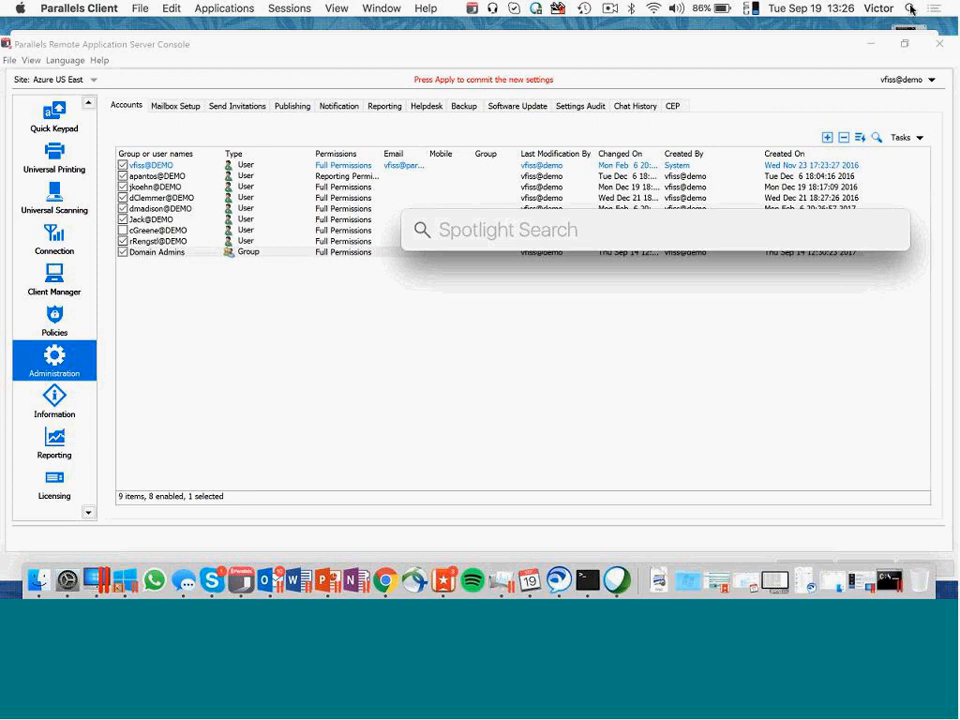
text(qui)
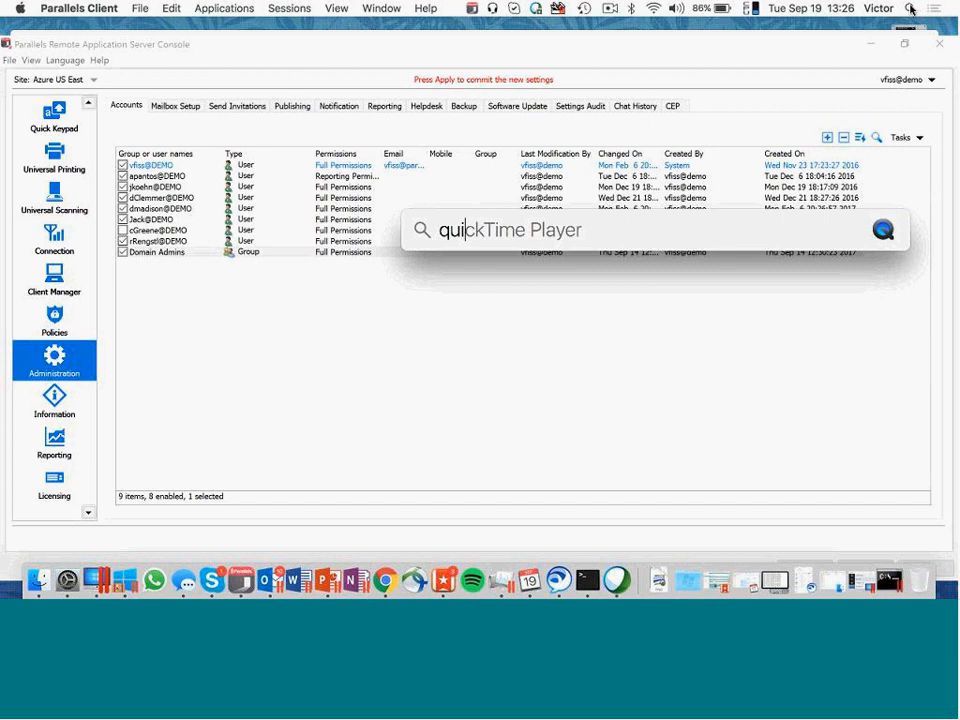
key(Return)
click(153, 8)
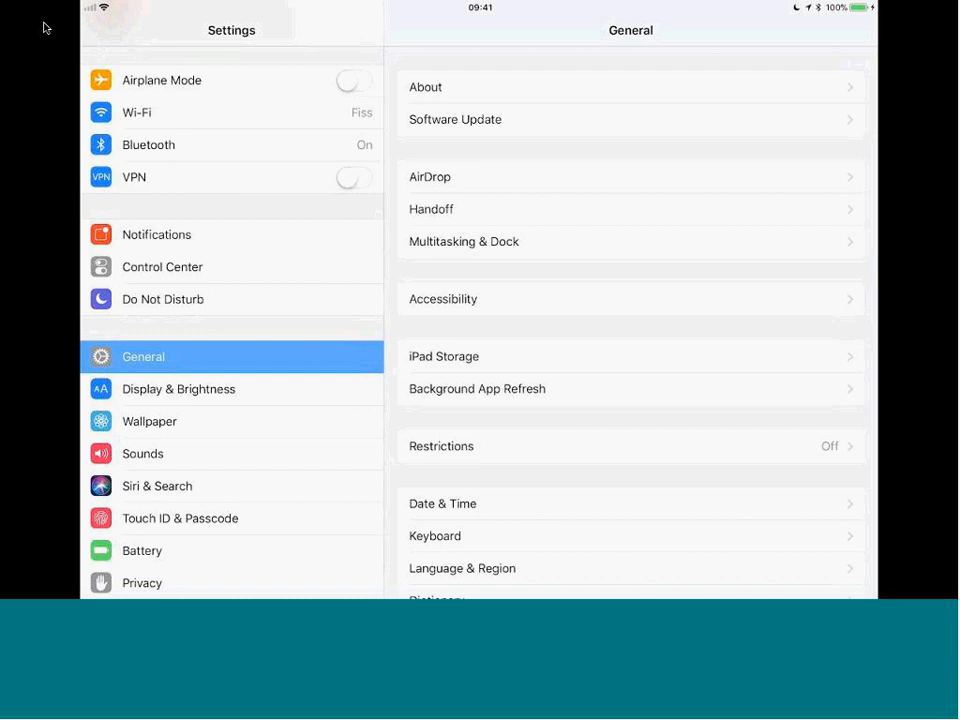
click(231, 145)
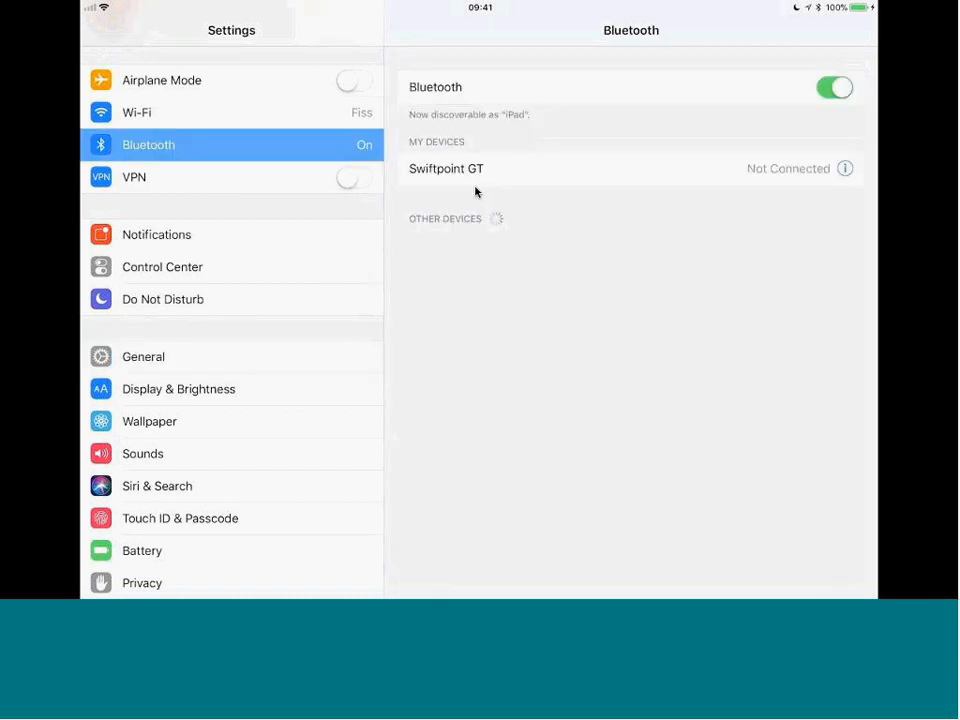